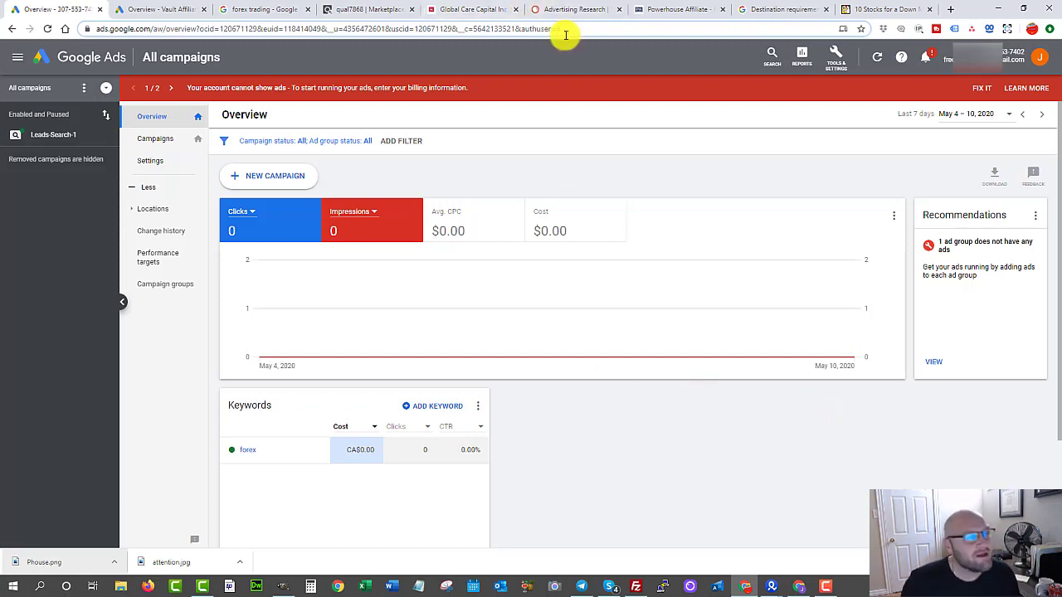
Review the Insufficient original content rules in Google's Destination requirements policy, especially the rule on bridge pages and destinations sending users elsewhere.
click(788, 9)
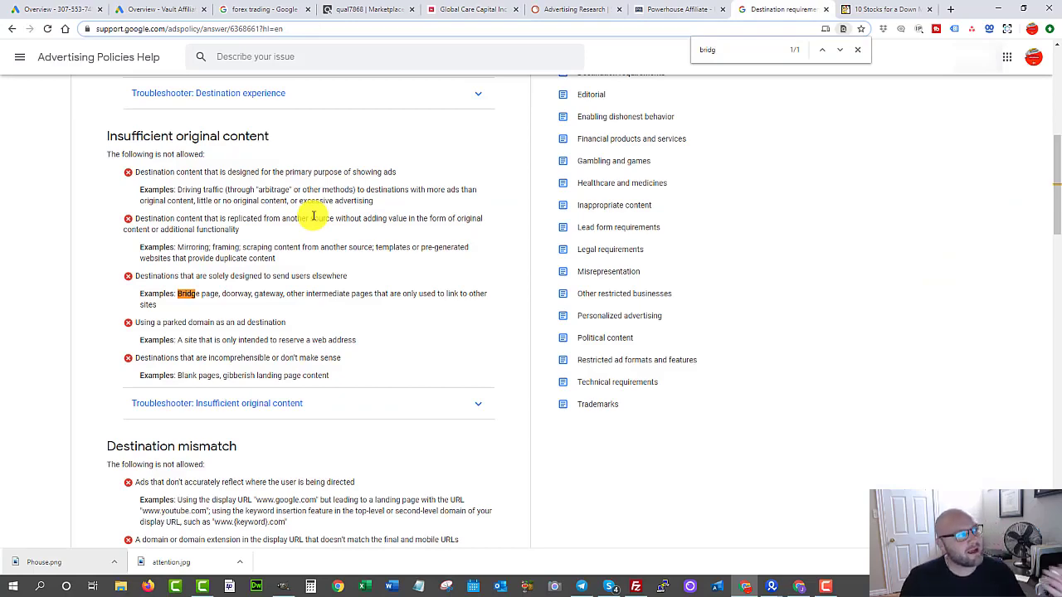
scroll(713, 254, up, 3)
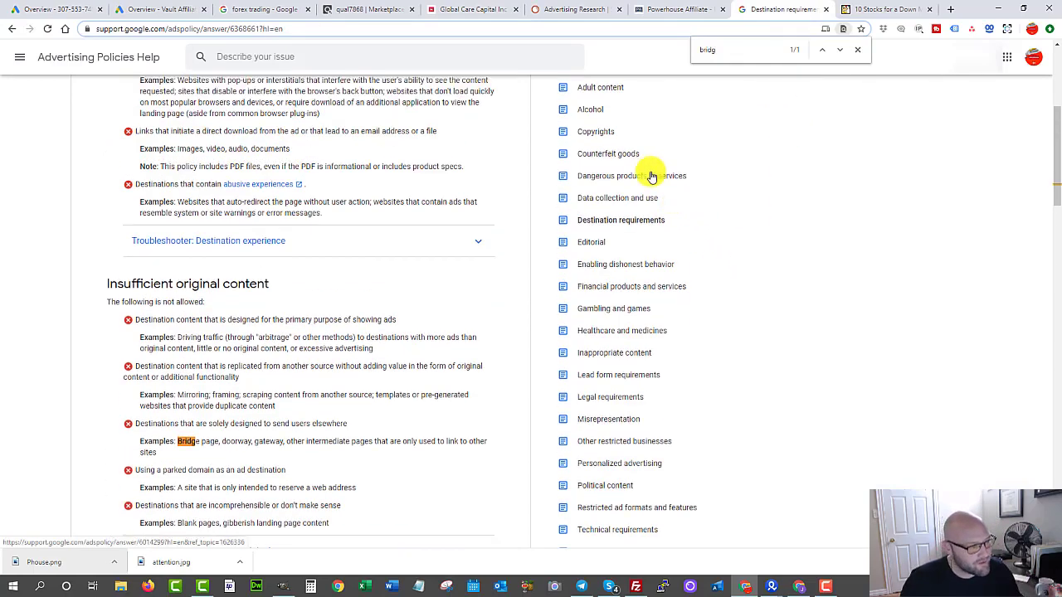
scroll(651, 184, up, 1)
scroll(640, 184, down, 1)
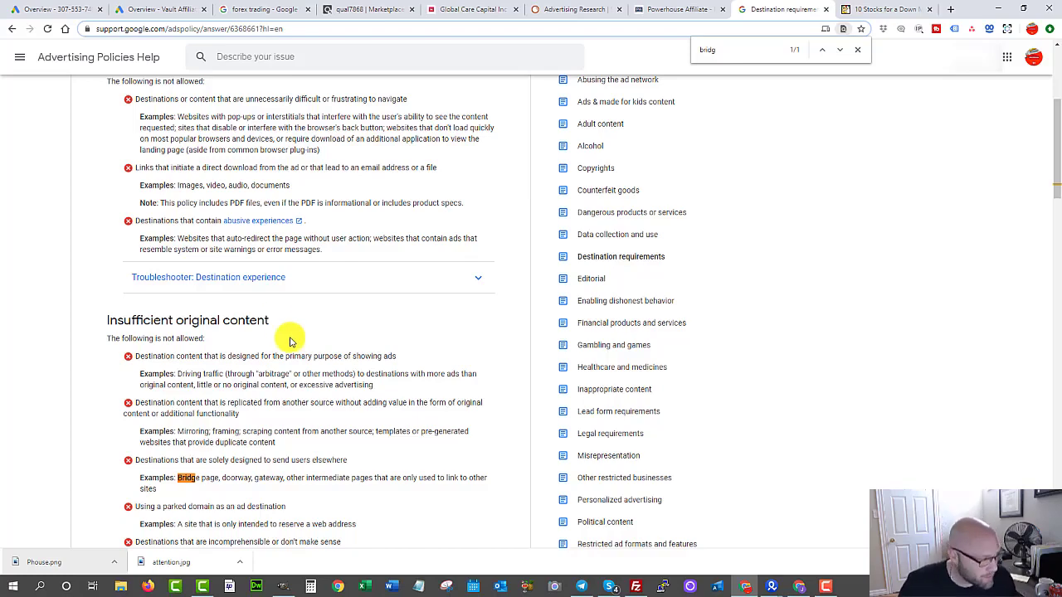
scroll(292, 336, down, 3)
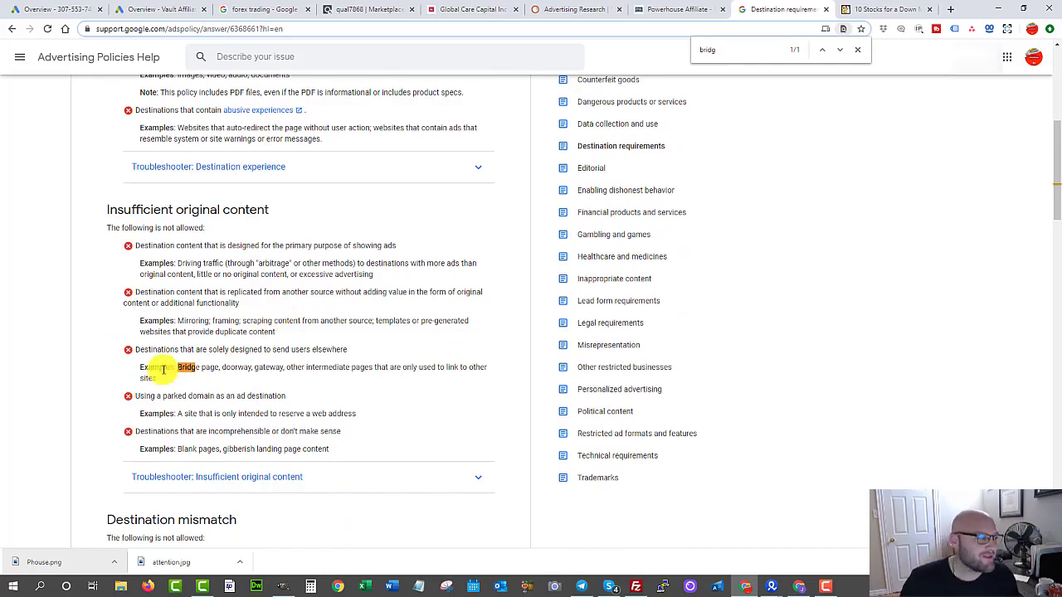
drag(140, 352, 325, 348)
click(325, 348)
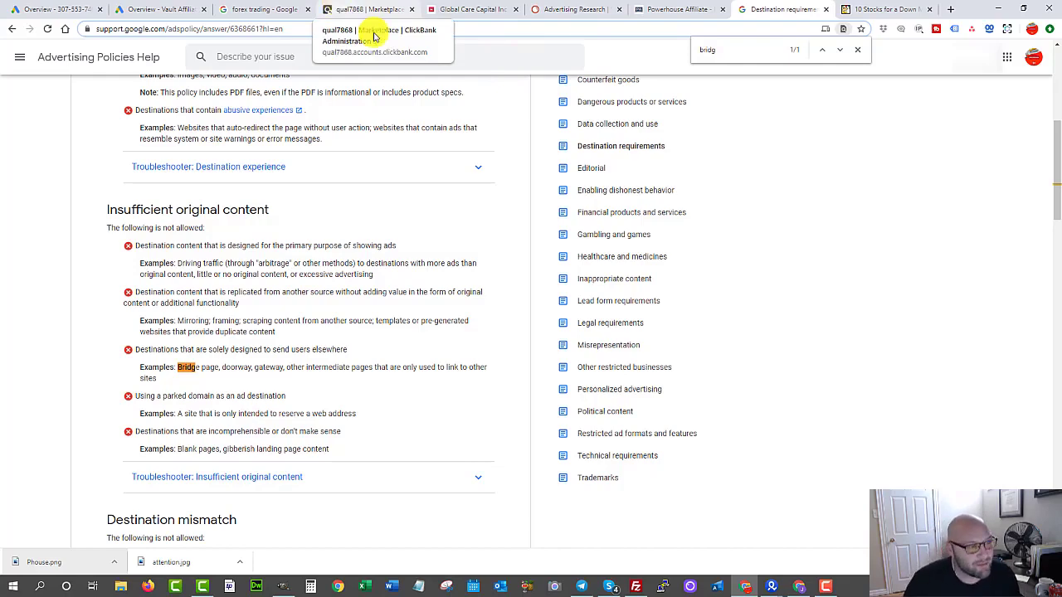
scroll(689, 327, up, 1)
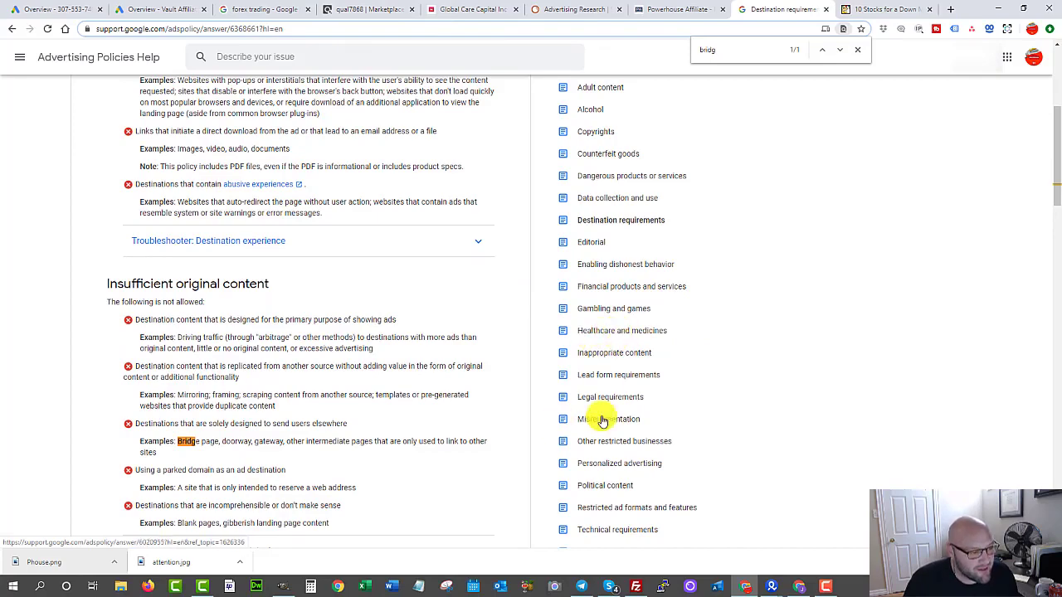
scroll(605, 470, down, 1)
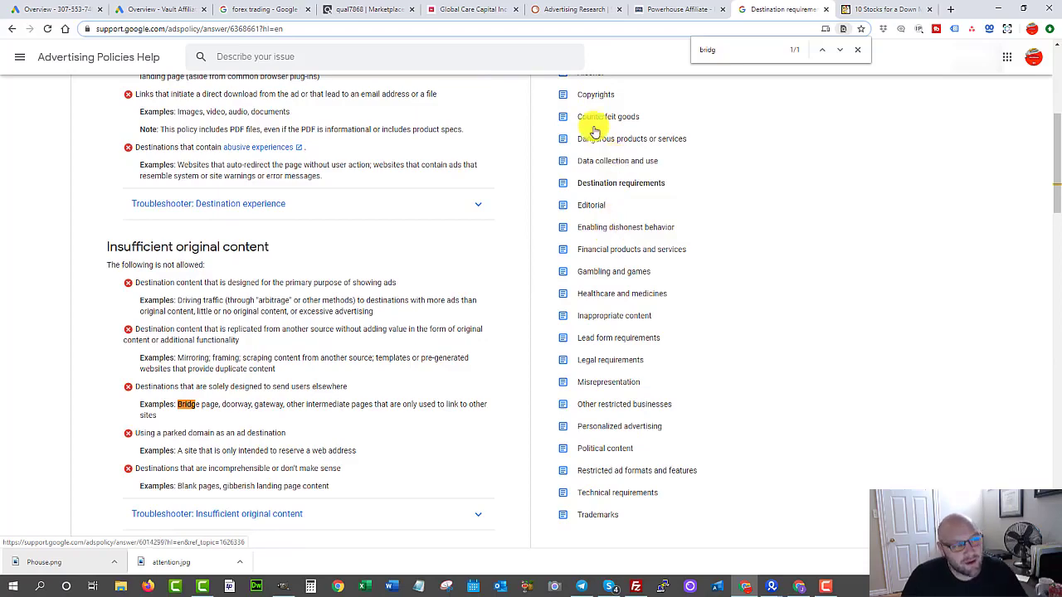
scroll(455, 199, up, 2)
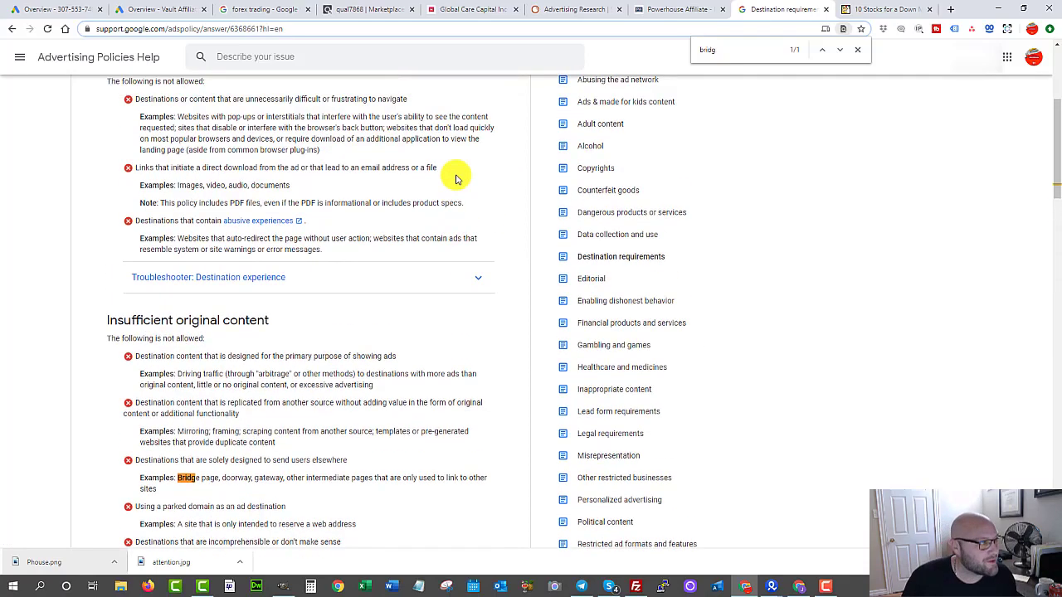
Browse the ClickBank marketplace's Equities & Stocks offers under Business / Investing, along with the available categories and filters.
click(370, 9)
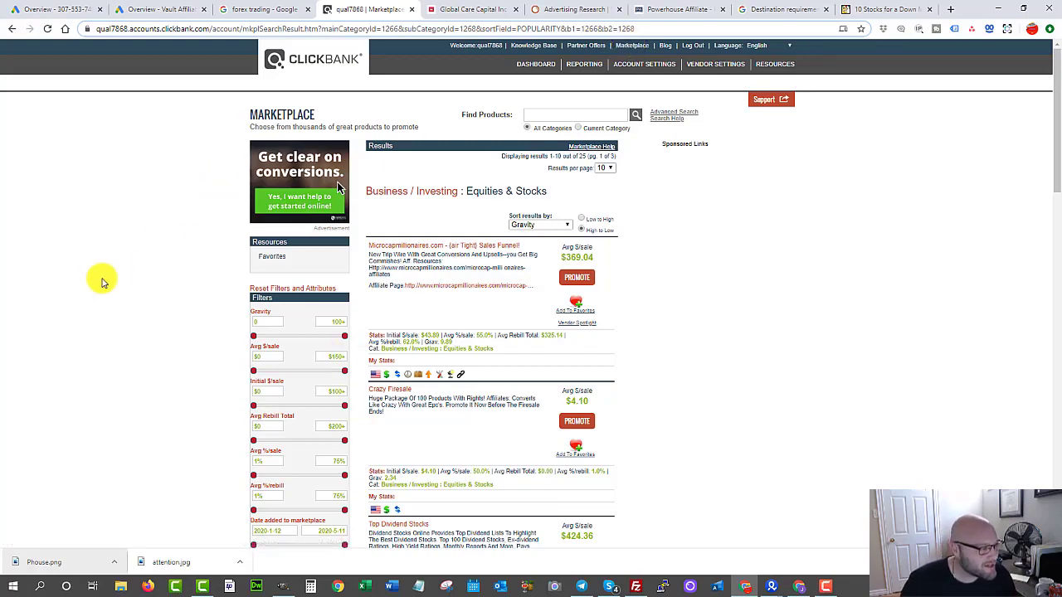
scroll(104, 278, down, 10)
scroll(297, 214, down, 10)
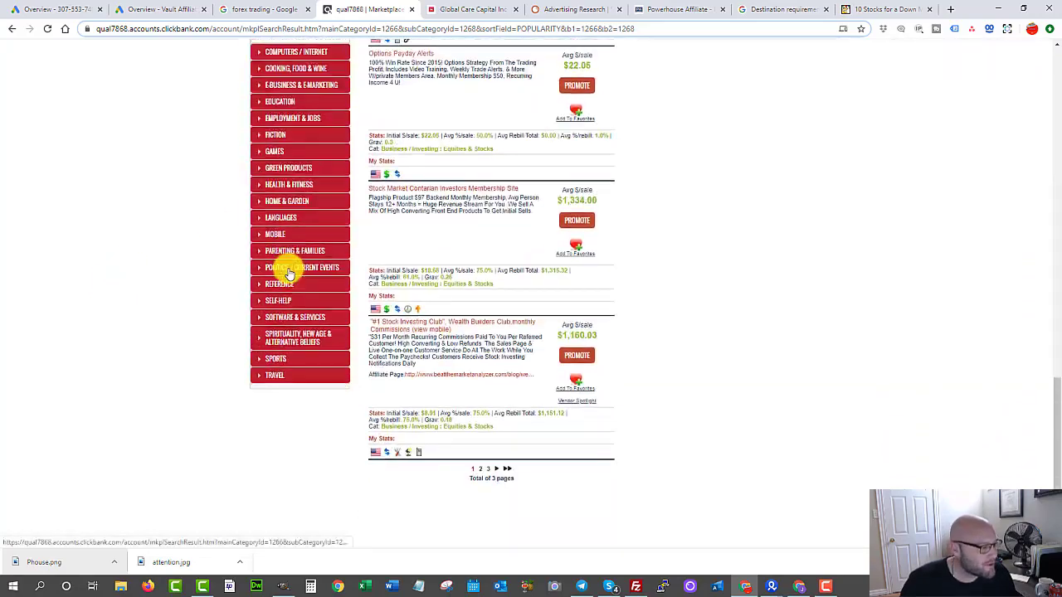
scroll(288, 274, up, 5)
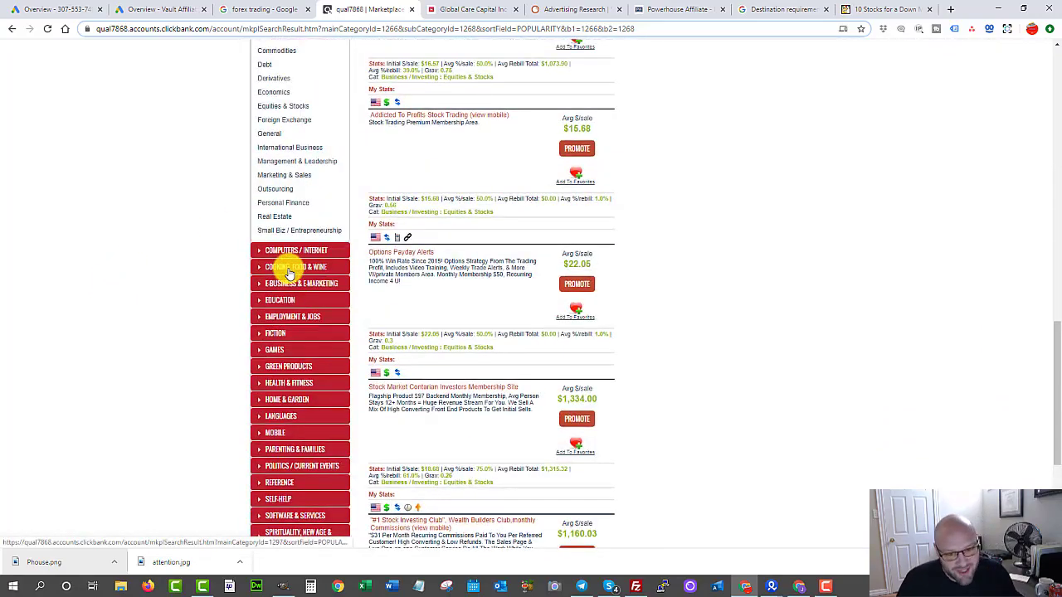
scroll(289, 273, down, 3)
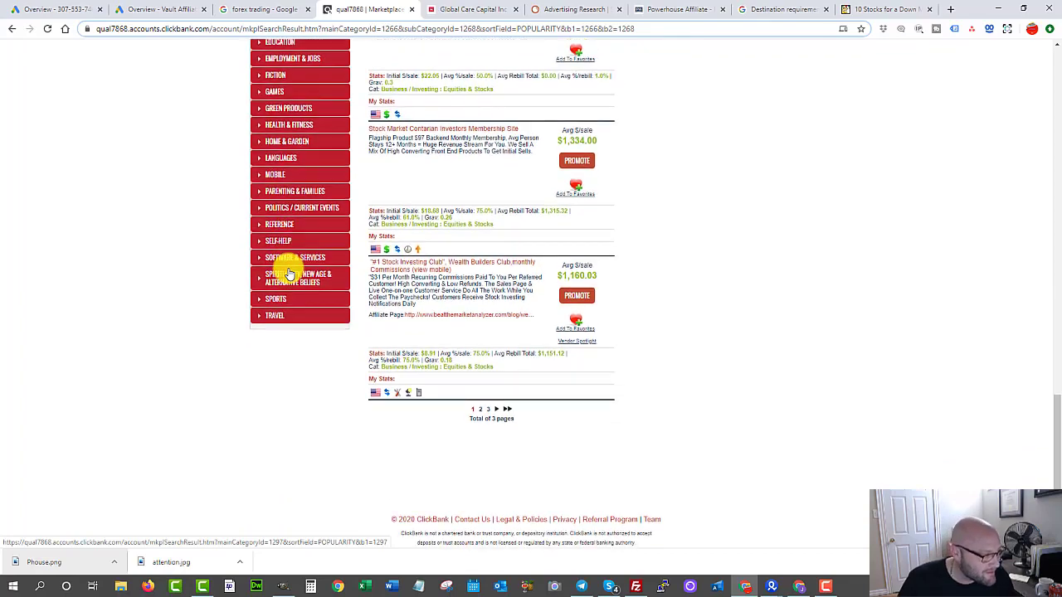
scroll(288, 274, up, 2)
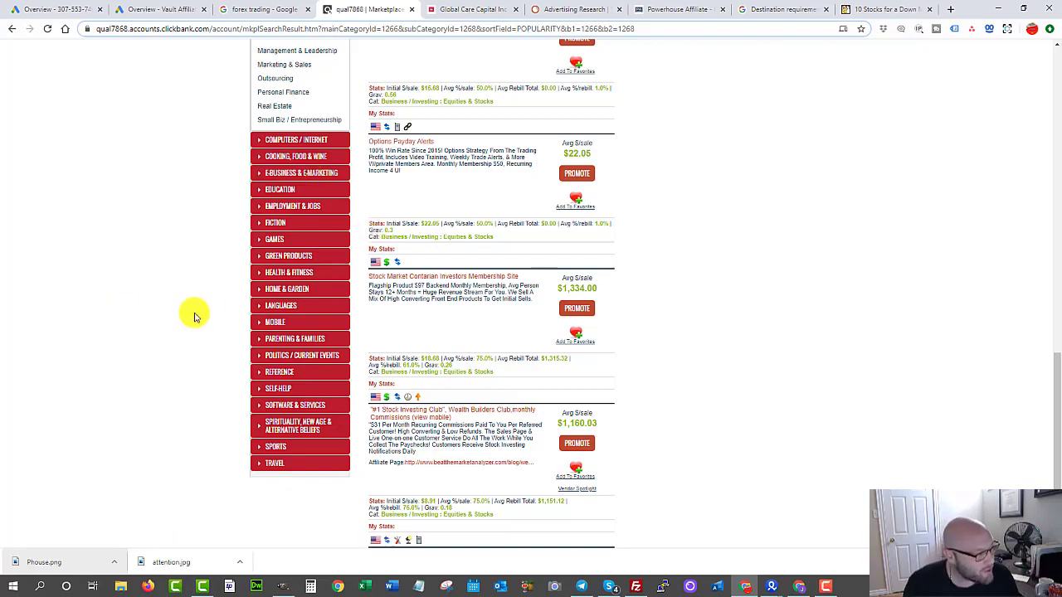
scroll(135, 309, up, 10)
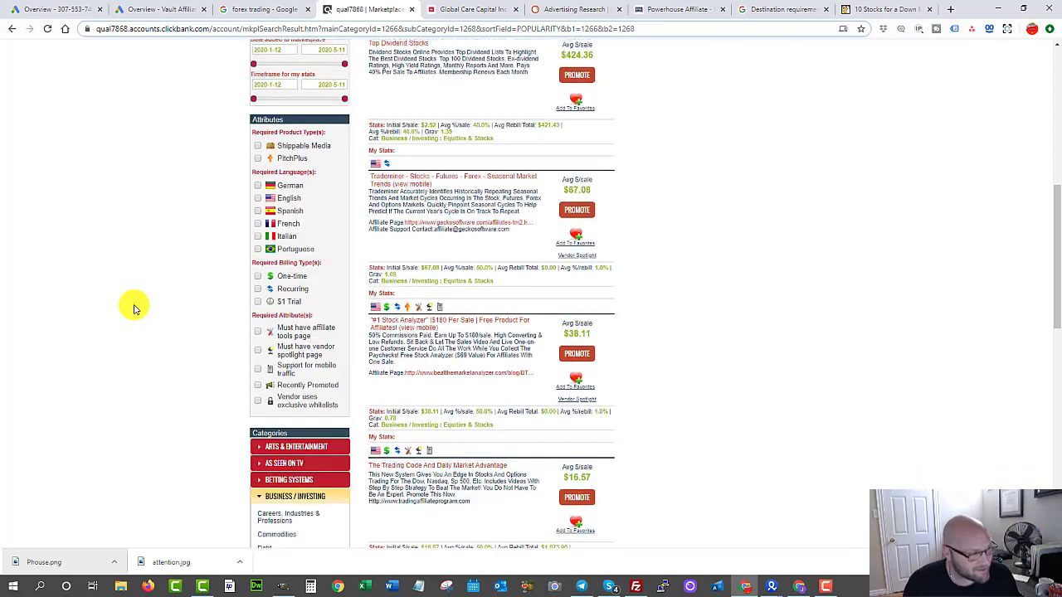
scroll(135, 308, up, 1)
scroll(133, 305, down, 4)
scroll(111, 310, up, 4)
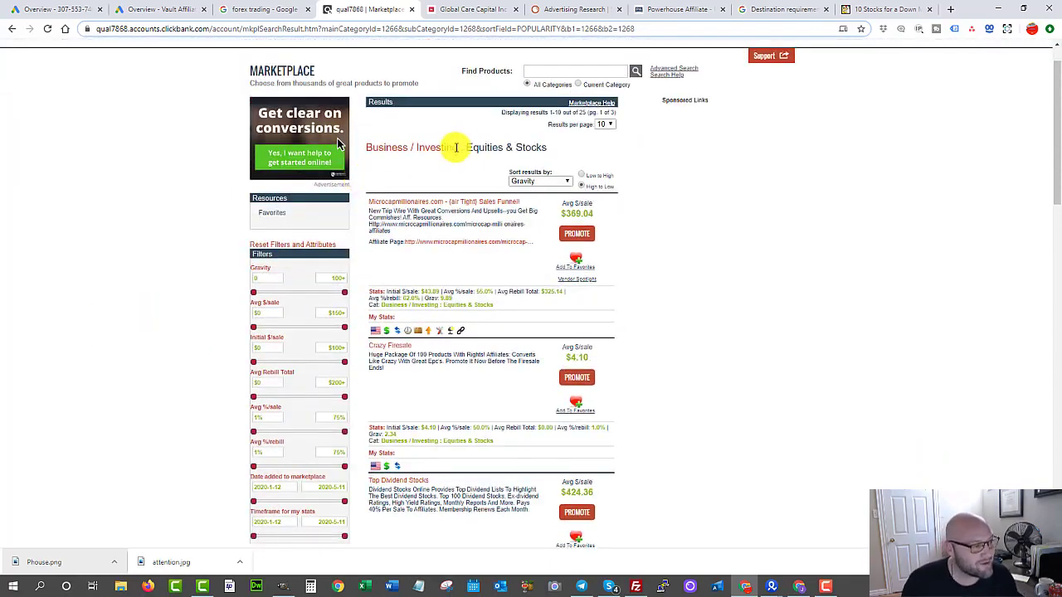
Check the sorting options for the ClickBank results and the average earnings per sale of the Microcapmillionaires.com offer.
click(536, 182)
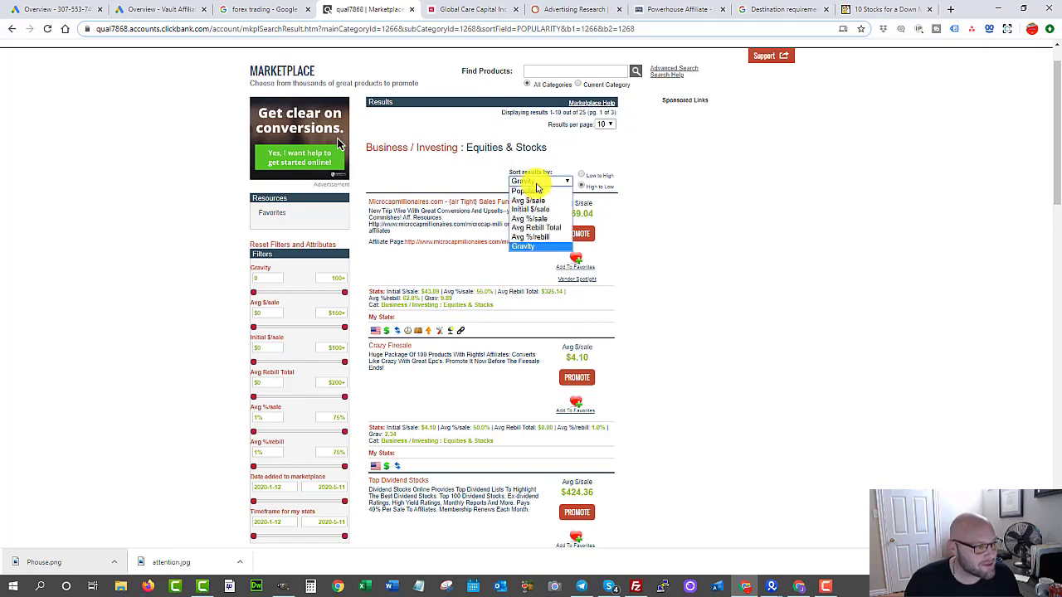
click(614, 240)
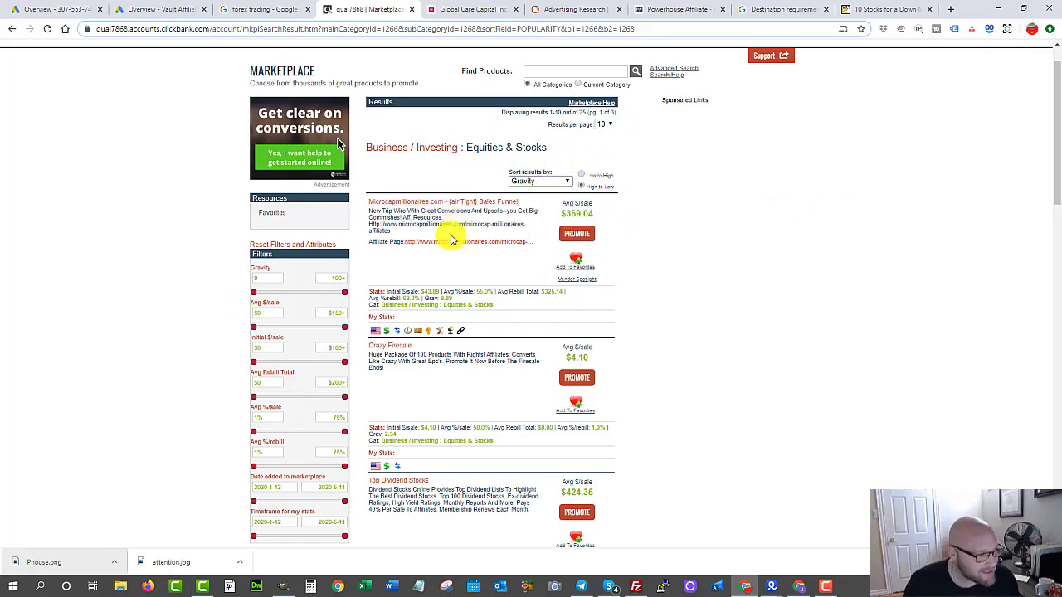
double_click(581, 213)
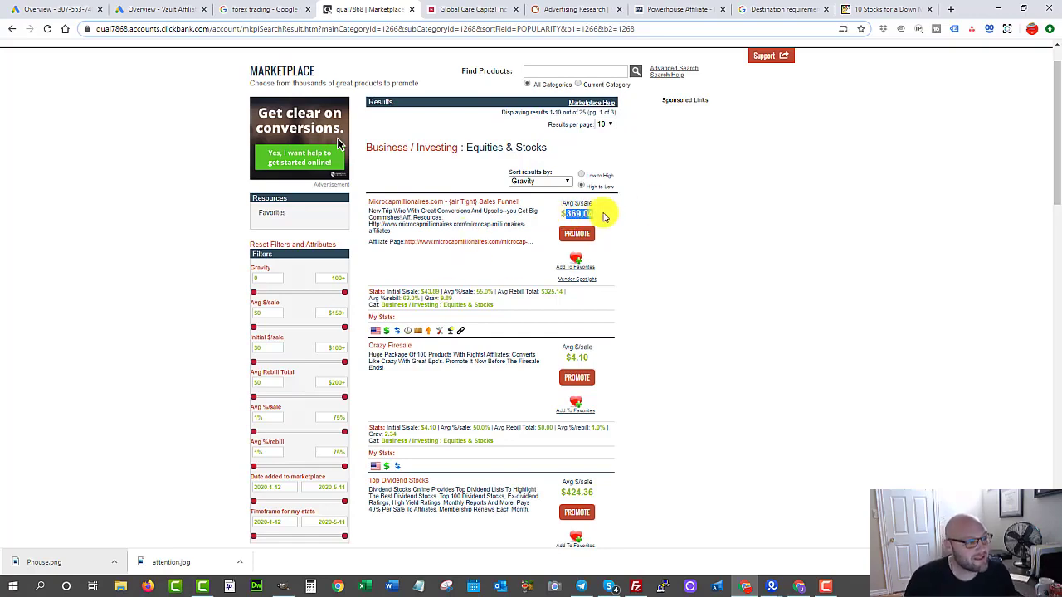
click(656, 209)
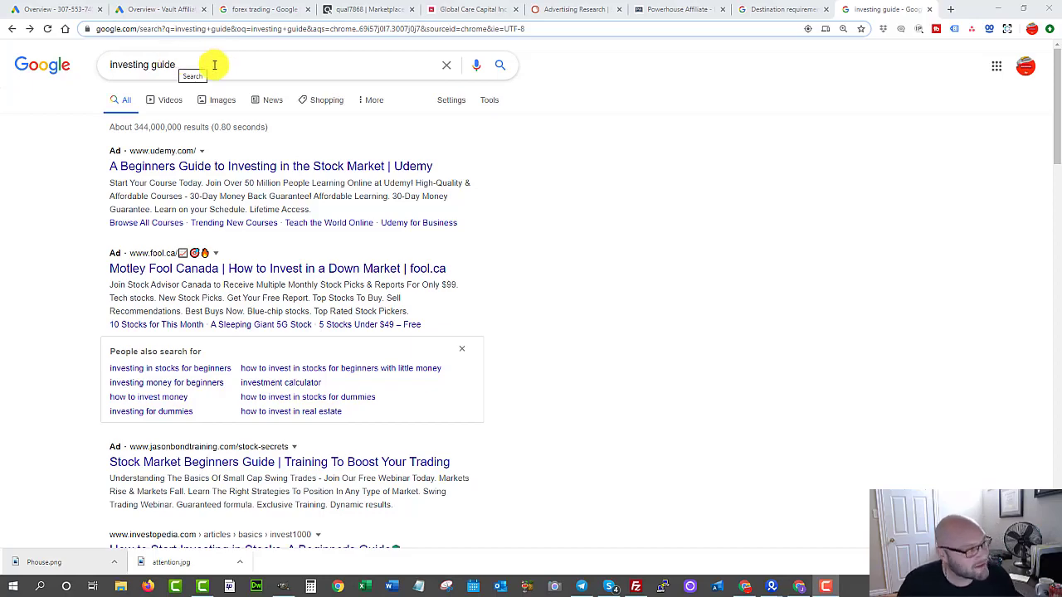
Open the Motley Fool Canada ad on investing in a down market from the Google results for "investing guide".
drag(213, 64, 89, 64)
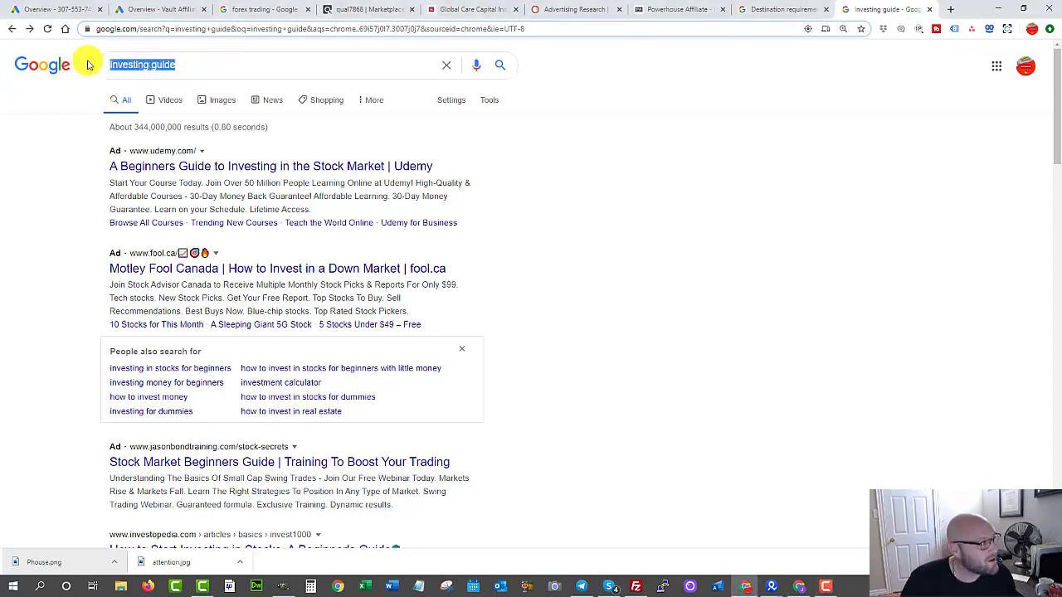
click(142, 64)
click(621, 196)
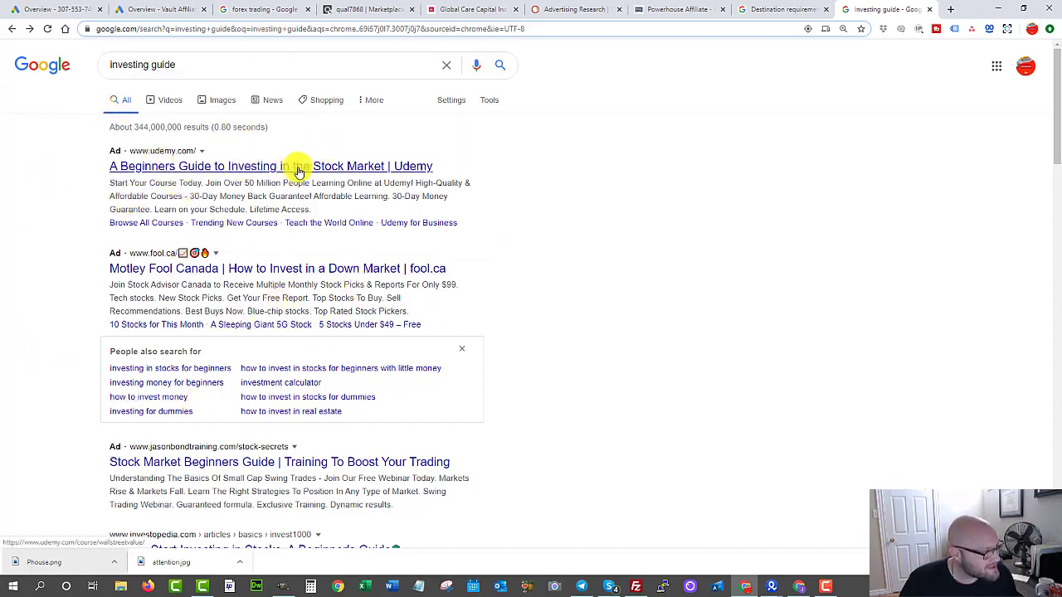
click(181, 271)
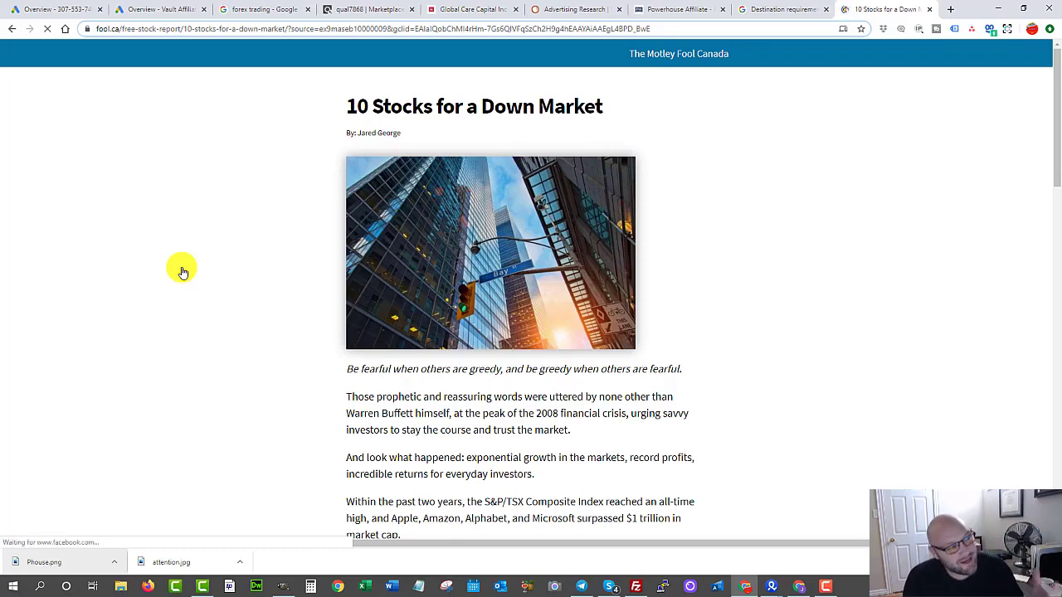
Read through the "10 Stocks for a Down Market" landing page down to its email sign-up form.
scroll(323, 190, down, 1)
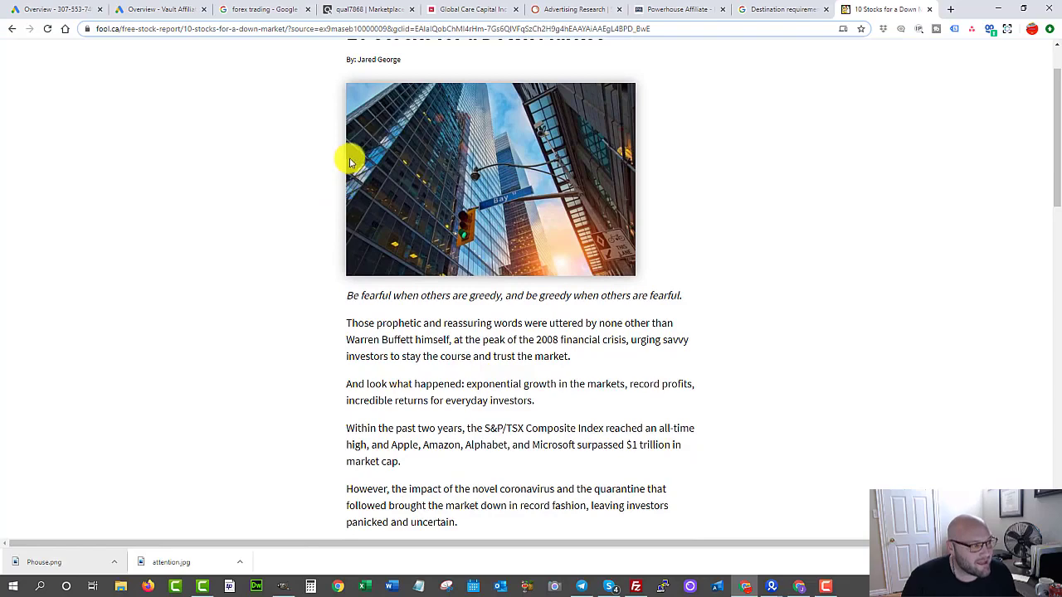
scroll(351, 162, up, 1)
scroll(349, 162, down, 2)
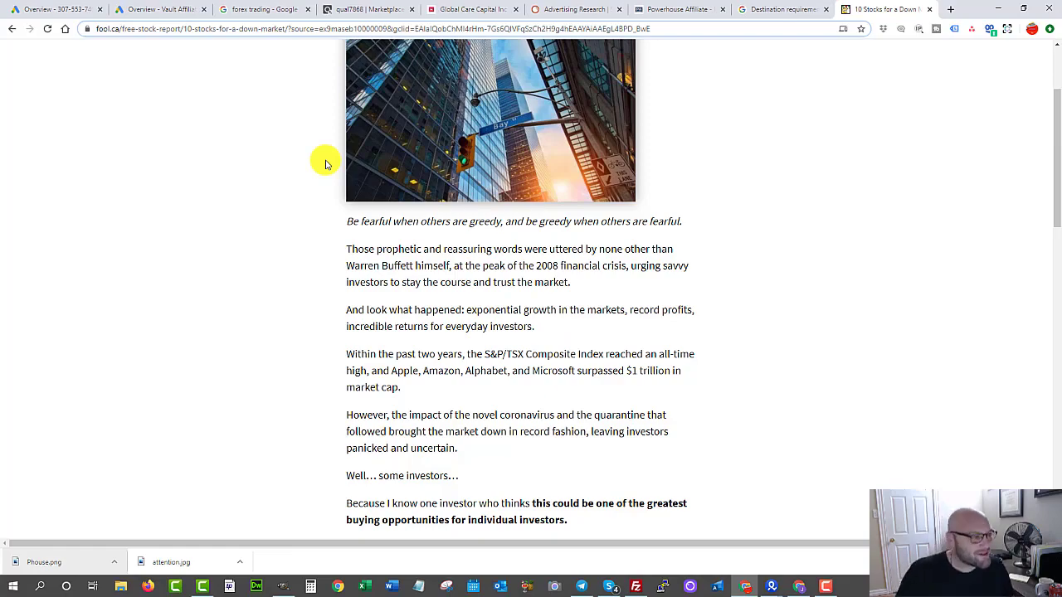
scroll(324, 164, down, 3)
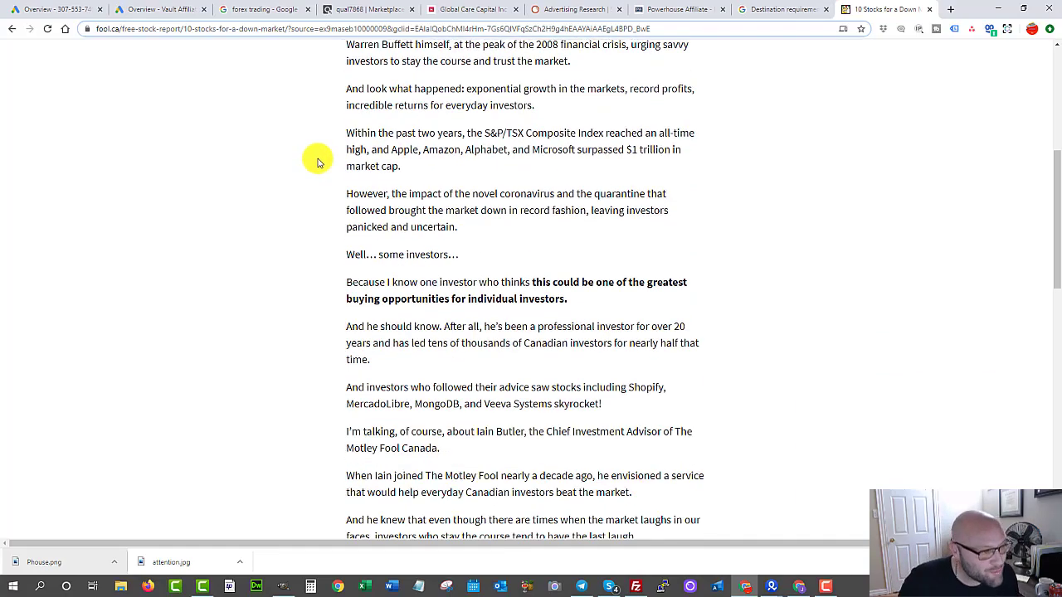
scroll(318, 162, down, 3)
scroll(318, 162, down, 10)
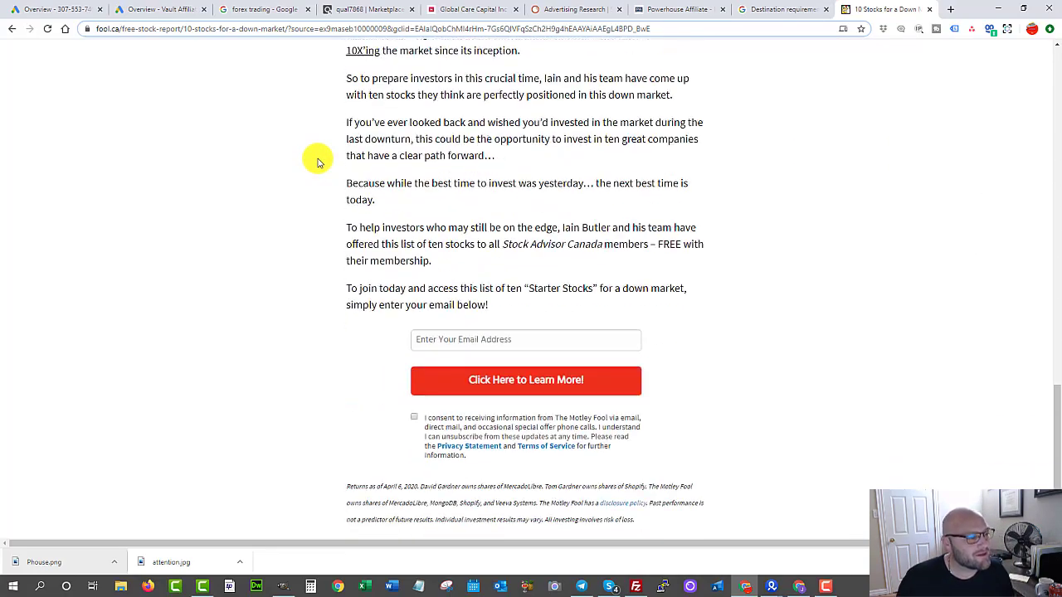
scroll(318, 162, up, 6)
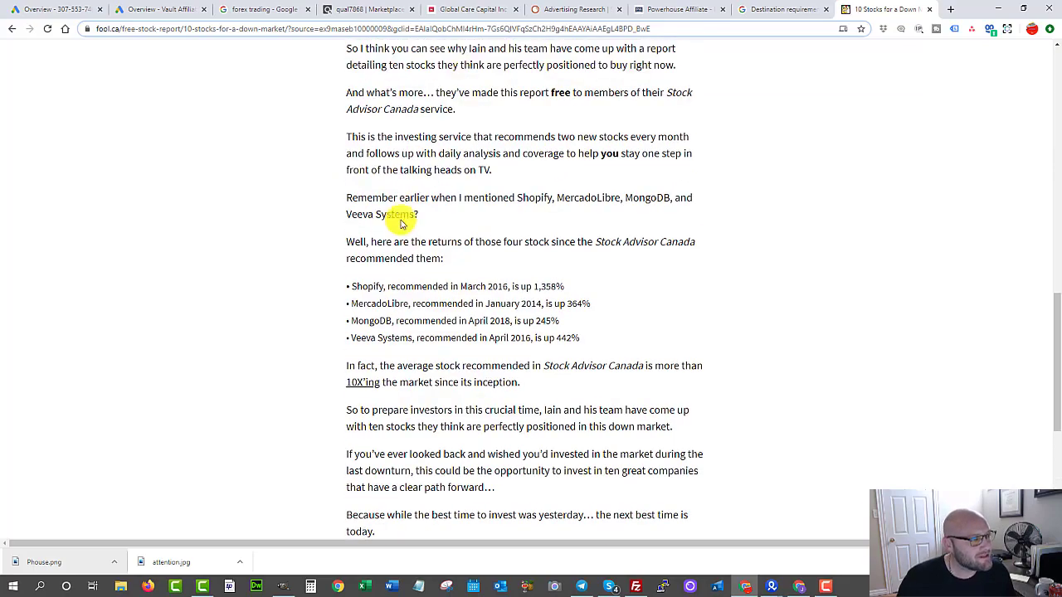
scroll(398, 228, down, 2)
scroll(407, 239, down, 4)
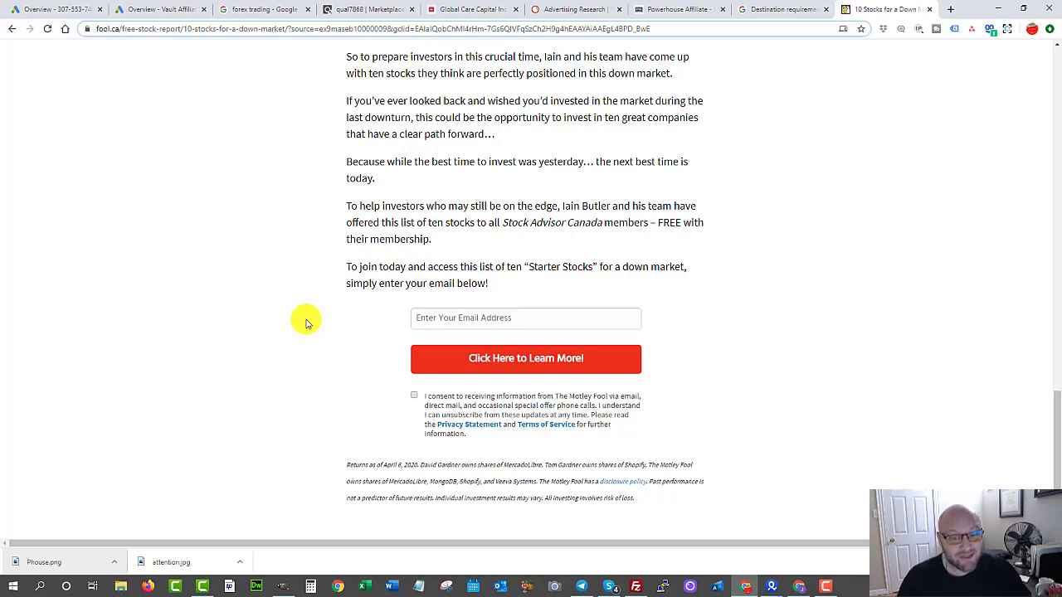
Look over the landing page again from its headline through the article body, focusing on the "10 Stocks for a Down Market" title.
scroll(182, 256, up, 15)
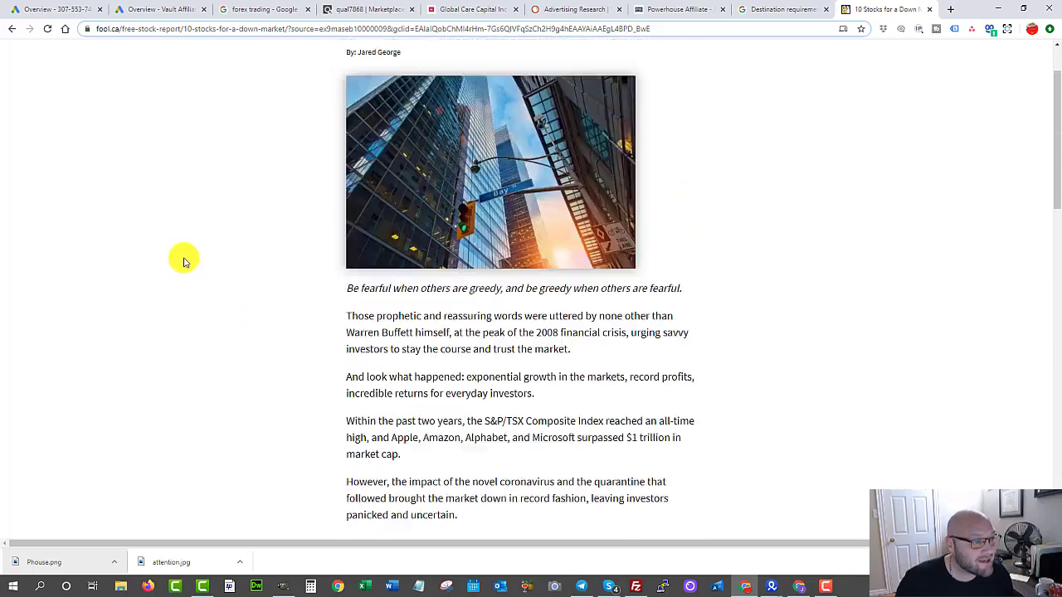
scroll(183, 258, up, 1)
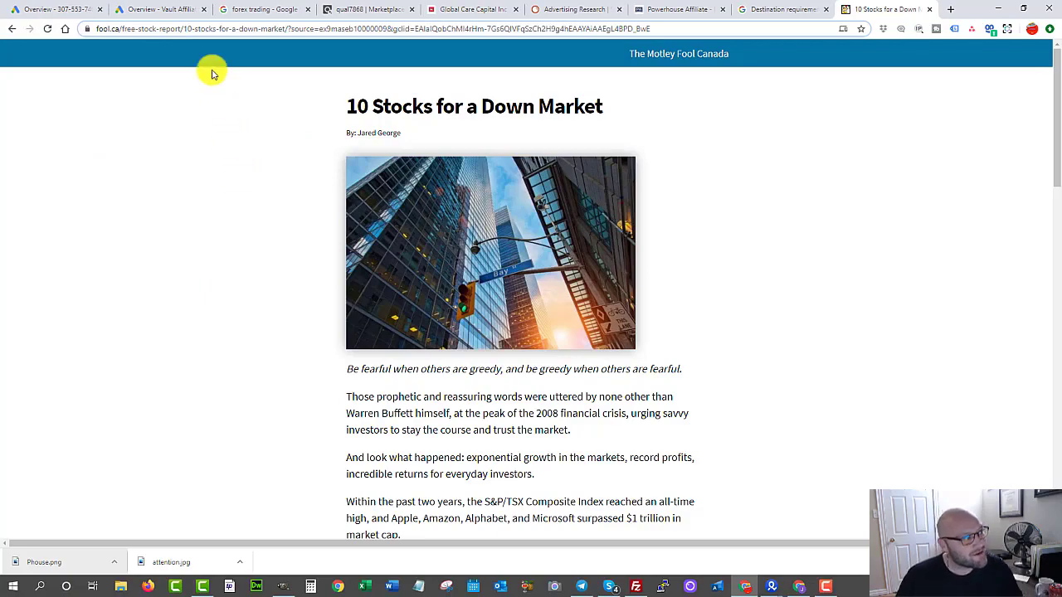
scroll(259, 211, down, 7)
scroll(253, 221, down, 4)
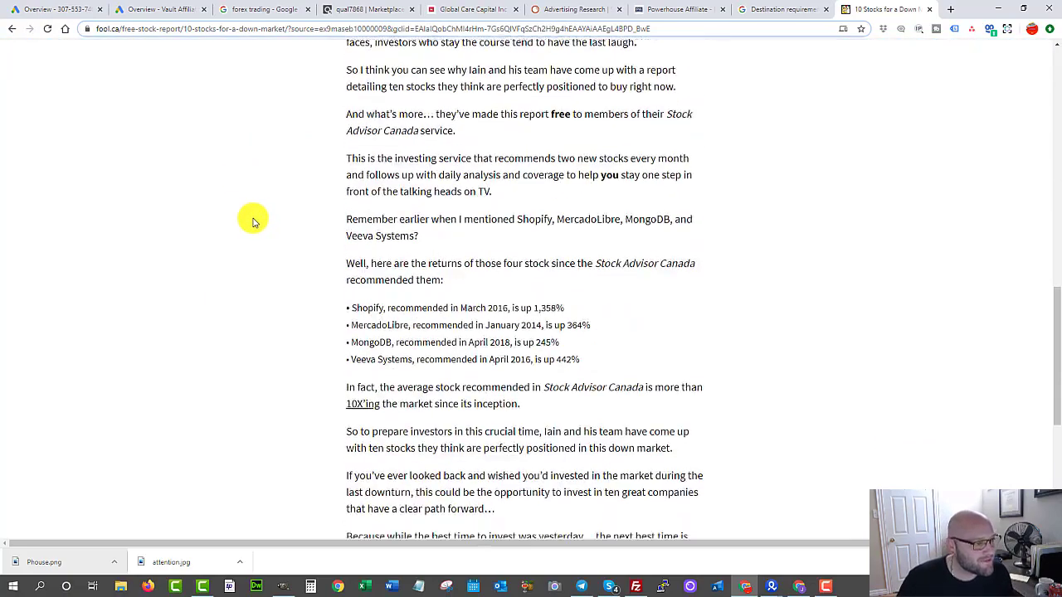
scroll(254, 221, up, 8)
scroll(258, 219, up, 3)
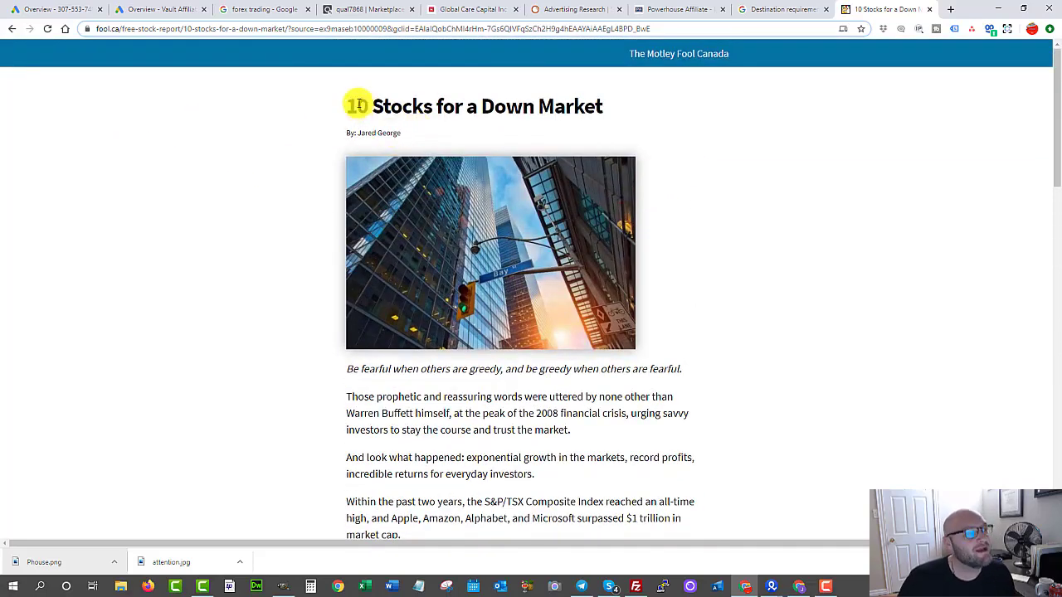
drag(355, 106, 566, 106)
click(649, 121)
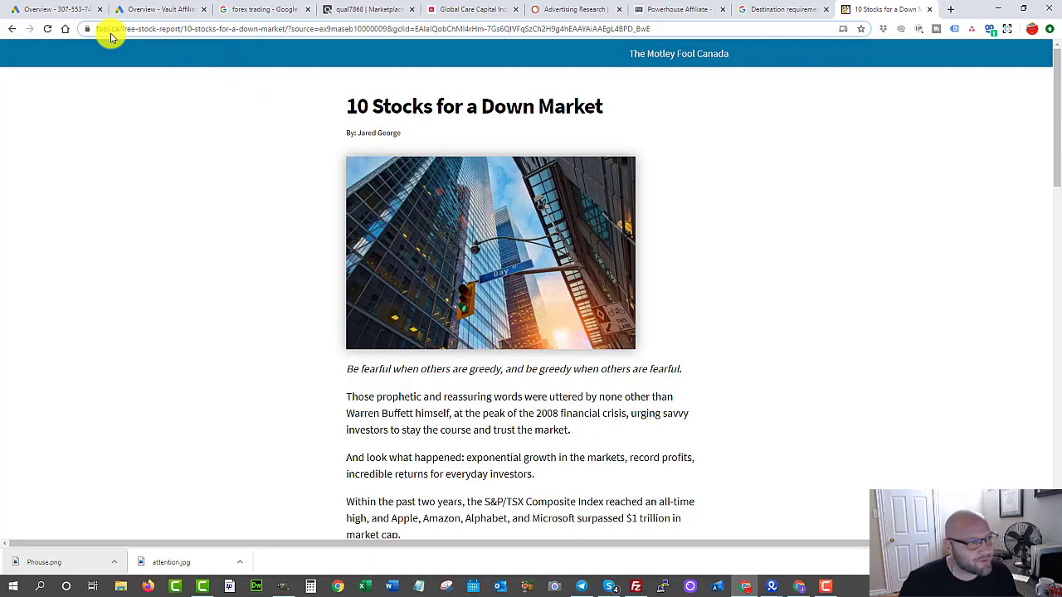
Look up the ad copies for fool.ca in Semrush Advertising Research, using the Canada database.
click(572, 12)
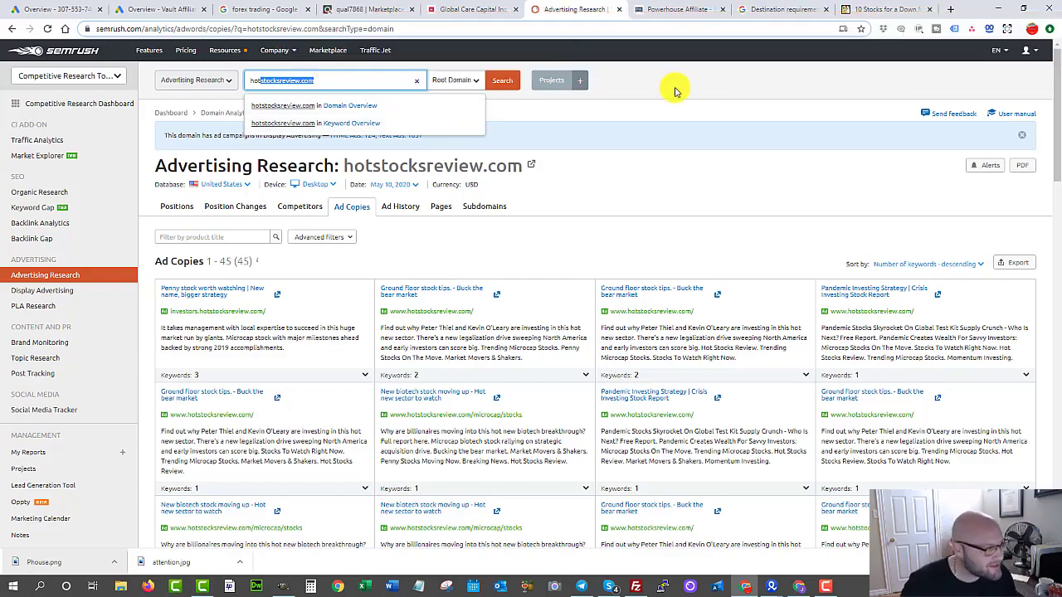
click(642, 122)
click(317, 84)
drag(321, 83, 202, 95)
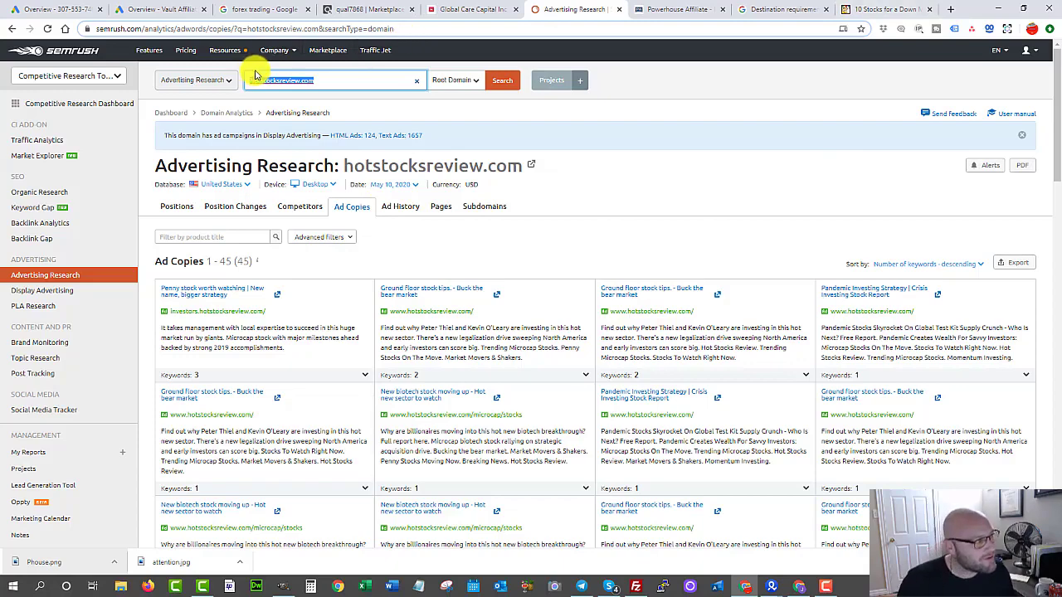
text(fool.ca)
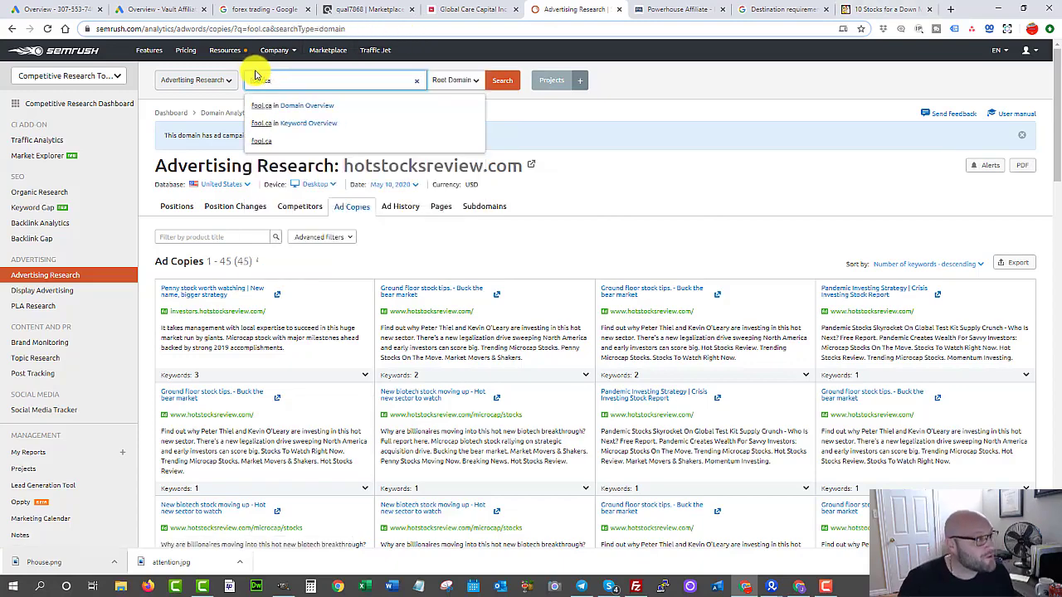
key(Return)
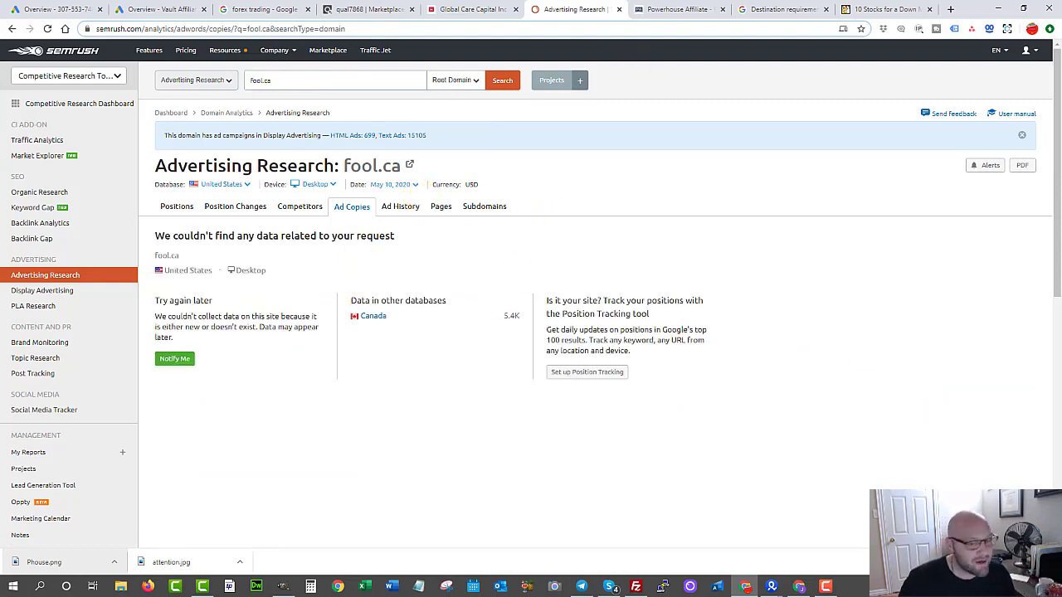
click(371, 315)
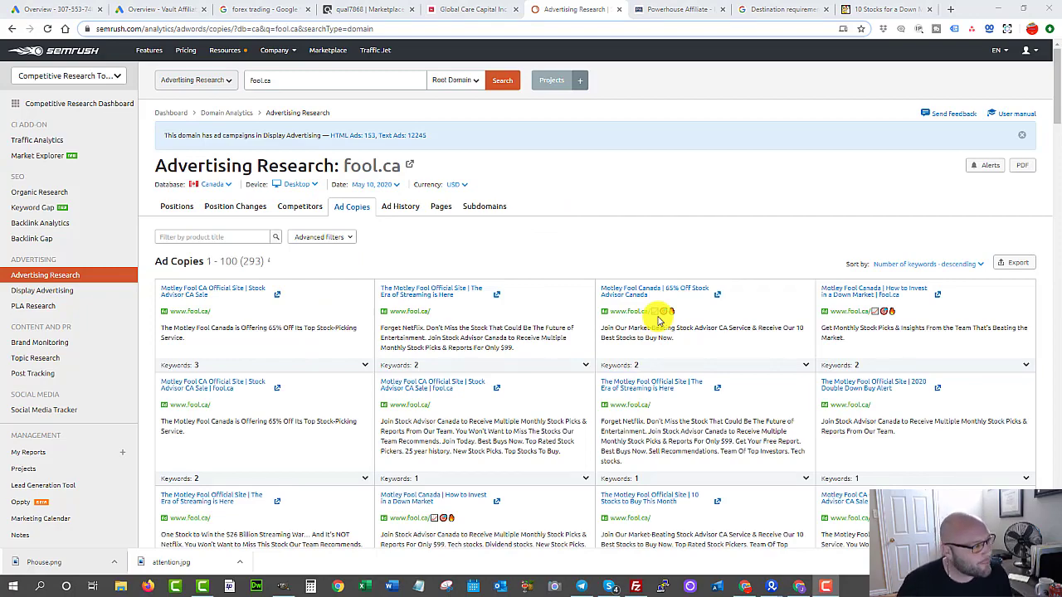
Read through the fool.ca ad copies, comparing their headlines, descriptions and offers.
scroll(604, 286, down, 2)
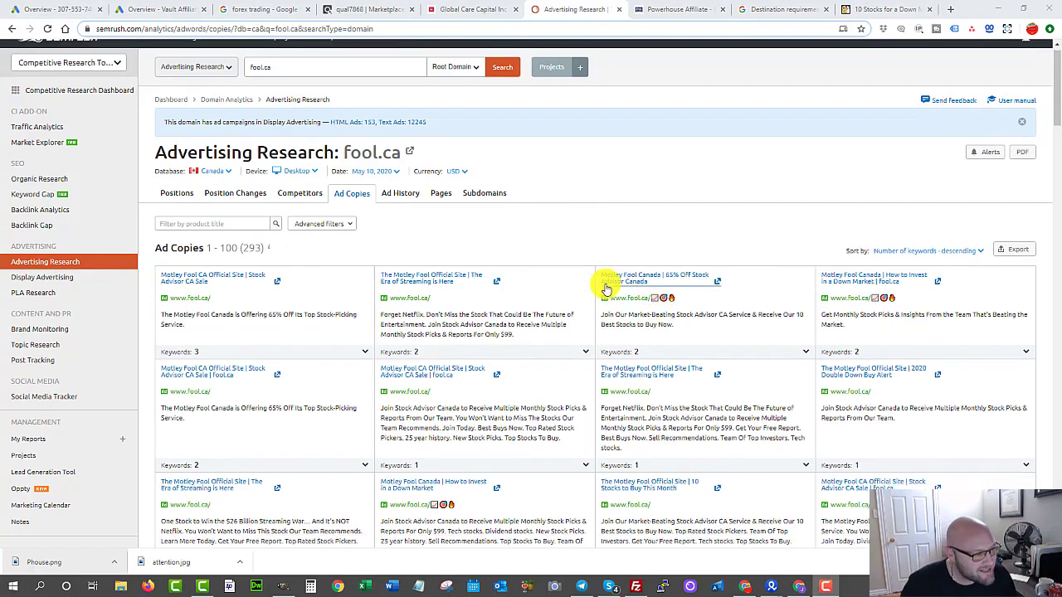
scroll(602, 291, down, 5)
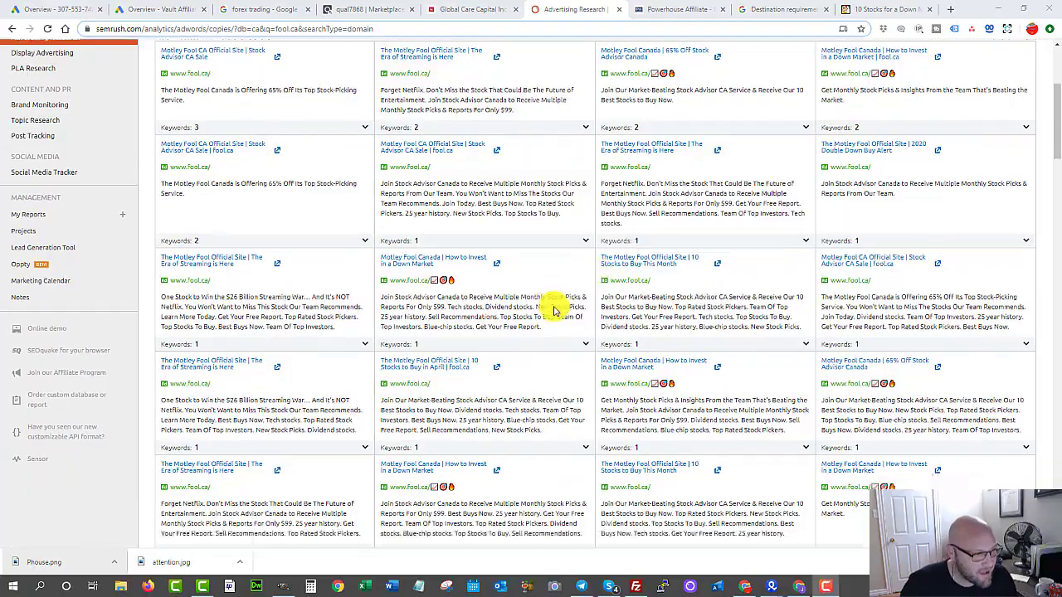
scroll(555, 309, down, 10)
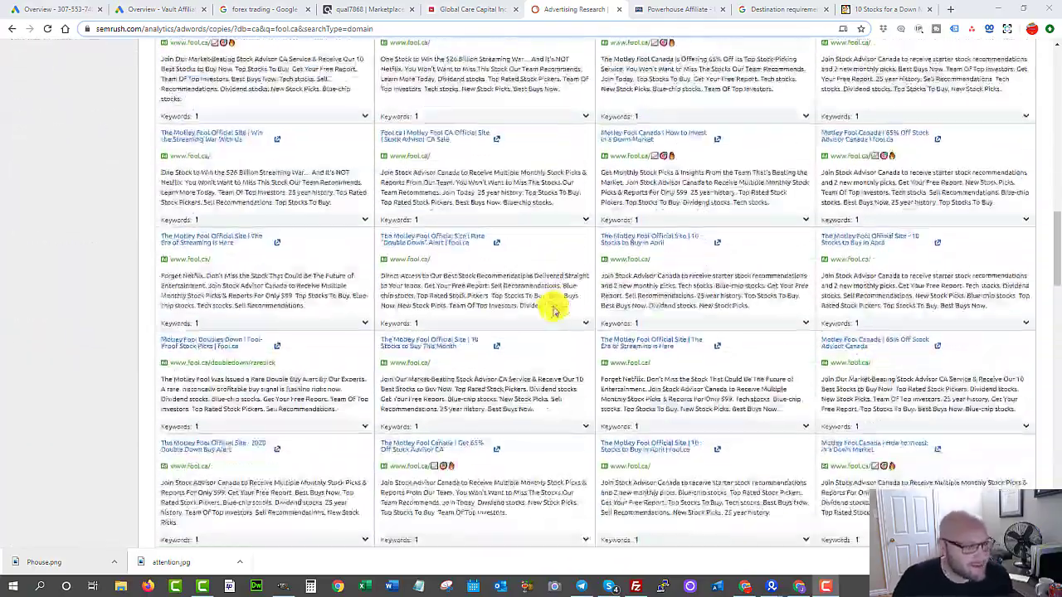
scroll(554, 309, down, 10)
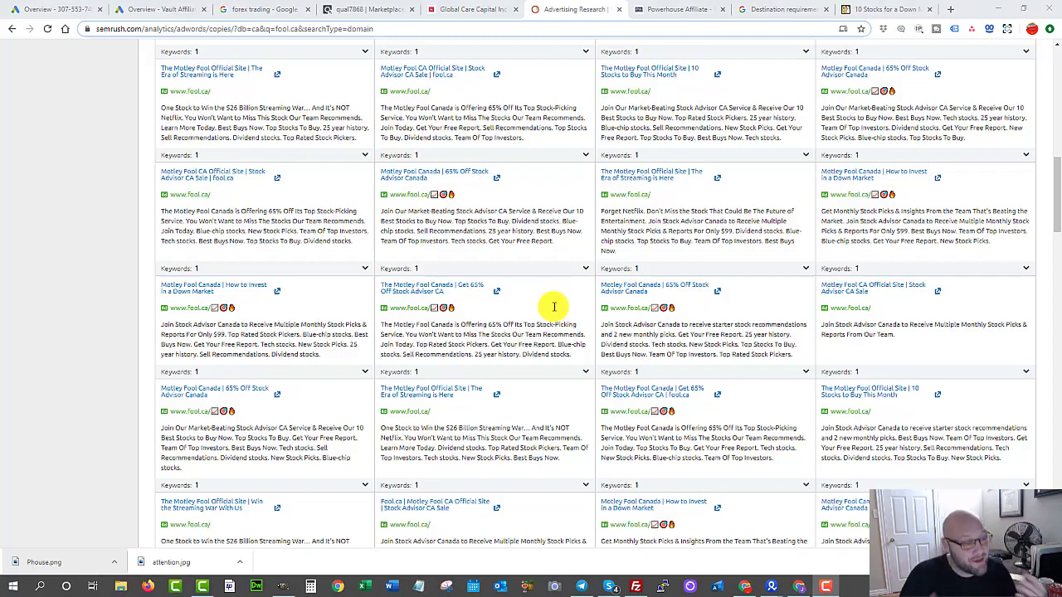
scroll(650, 288, up, 15)
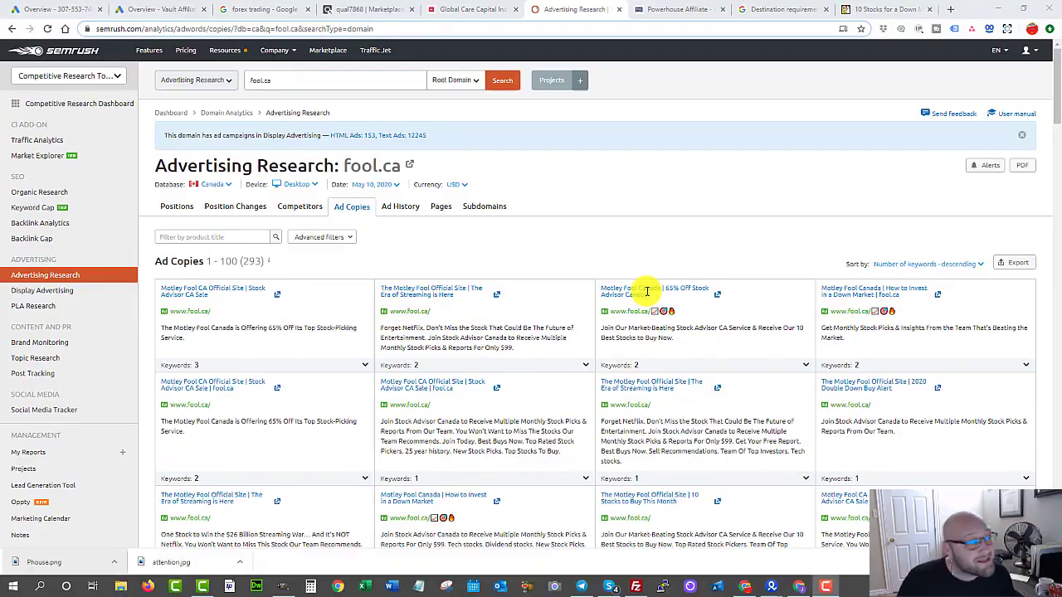
scroll(580, 305, down, 4)
scroll(496, 330, down, 4)
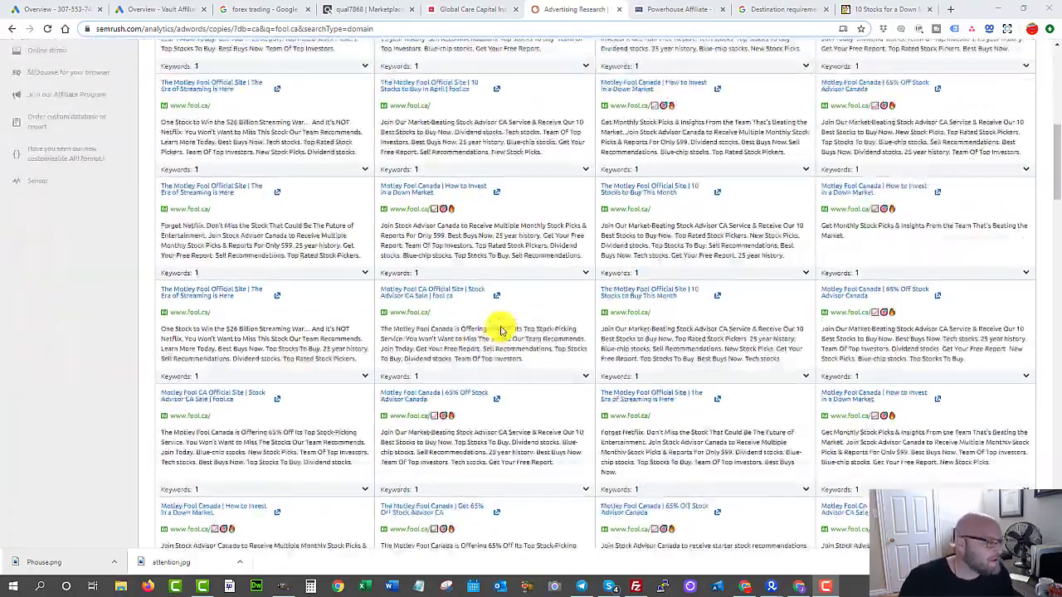
scroll(507, 326, up, 10)
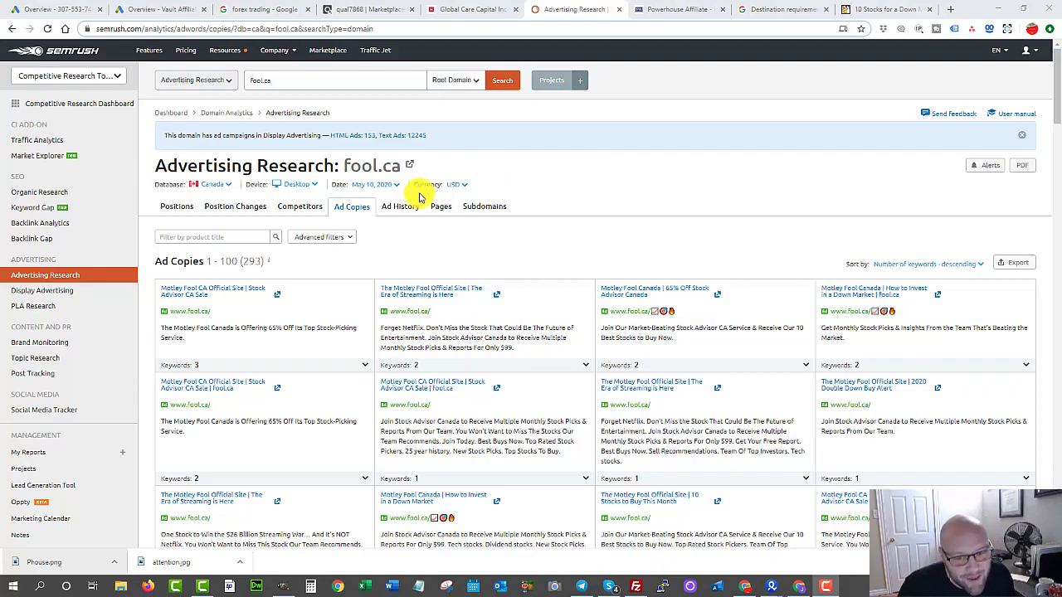
Open the paid search positions for fool.ca and review the keywords it advertises on, with their volume, CPC and export option.
click(68, 11)
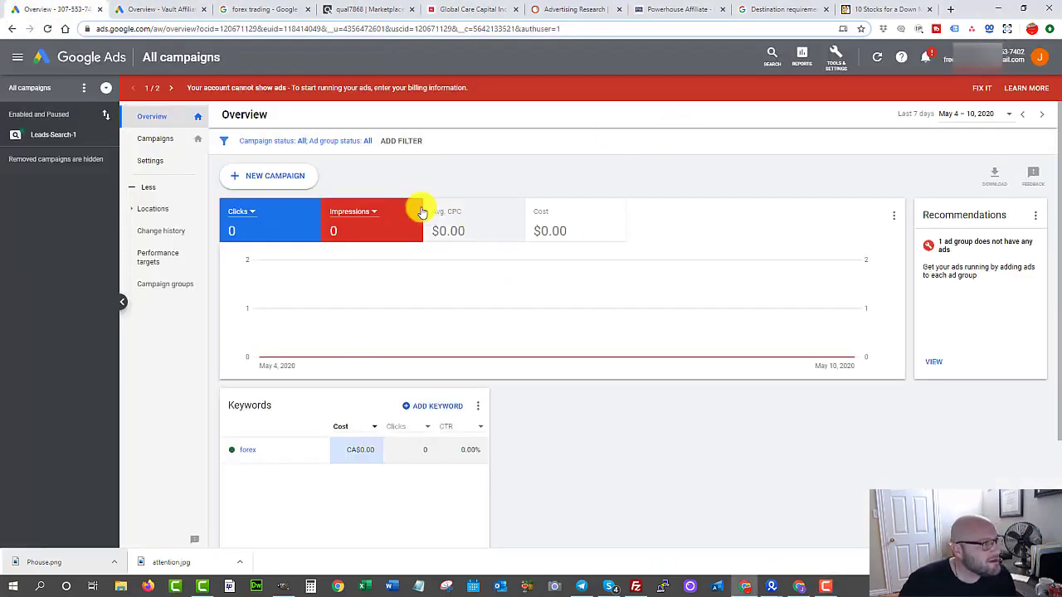
click(552, 9)
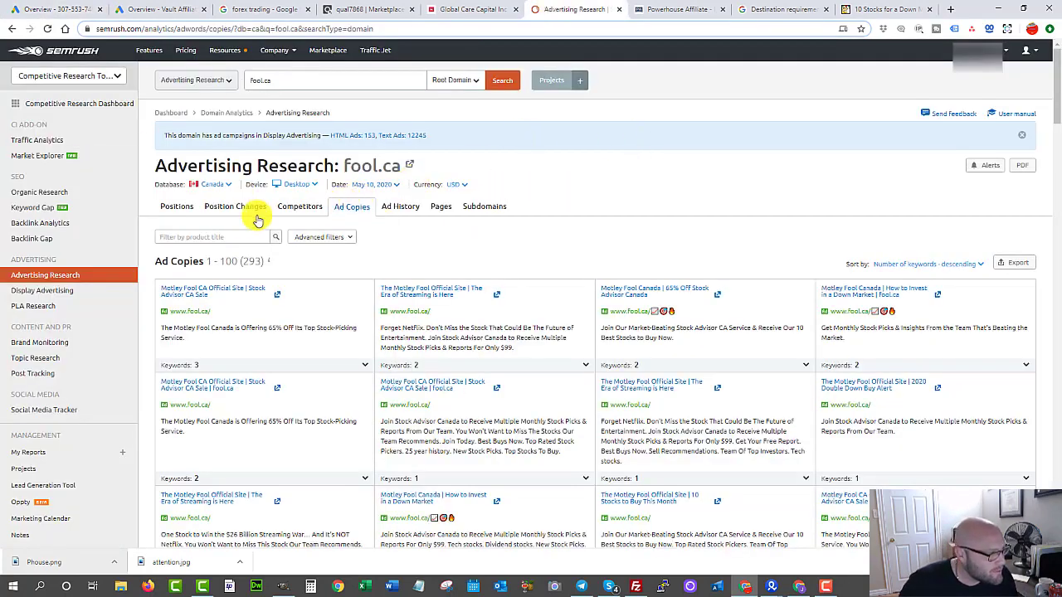
click(166, 210)
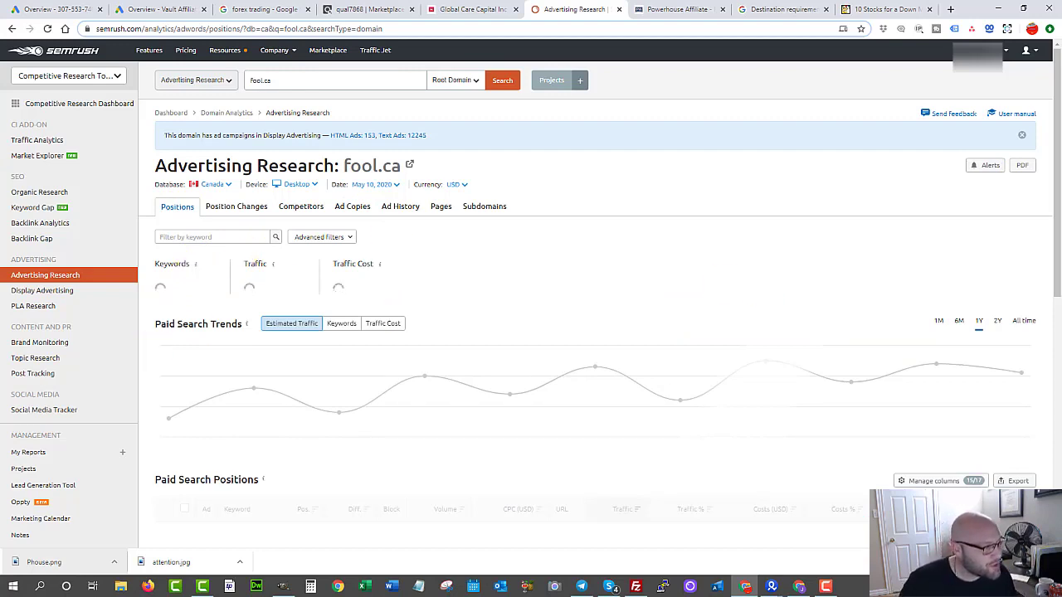
scroll(356, 348, down, 3)
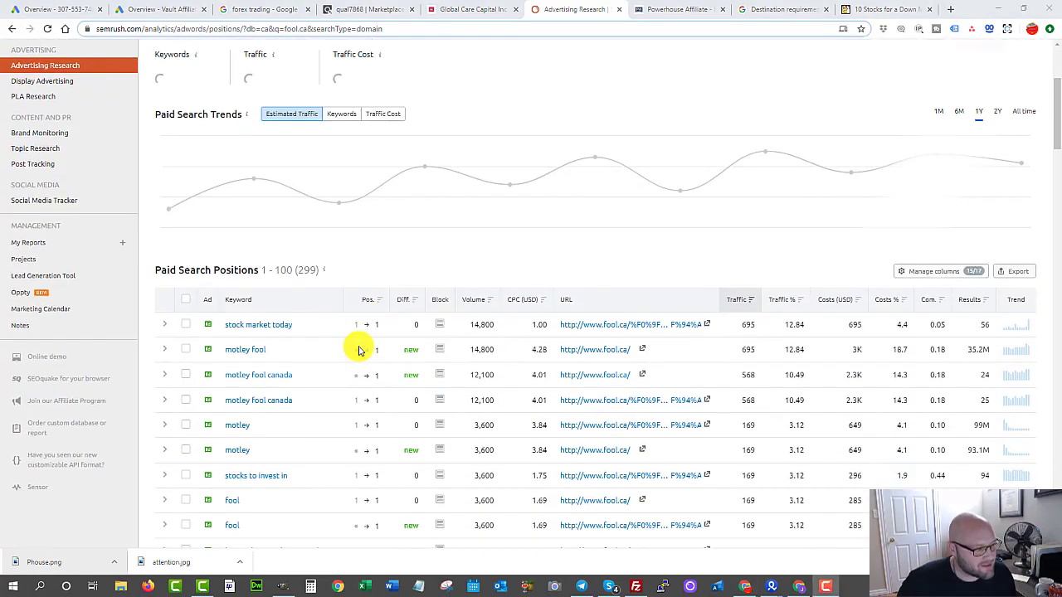
scroll(363, 296, down, 2)
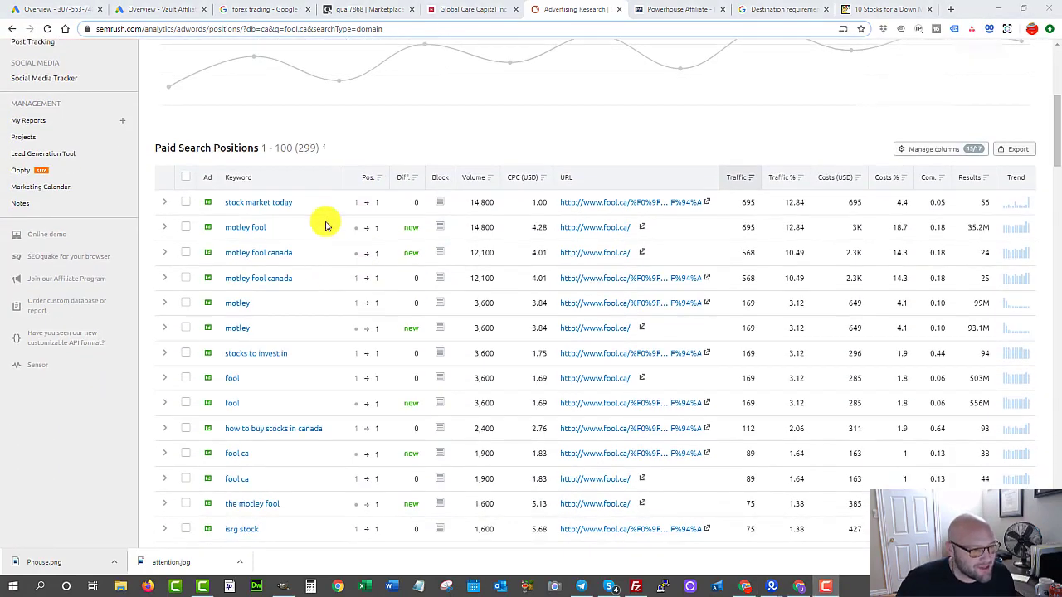
scroll(241, 332, down, 3)
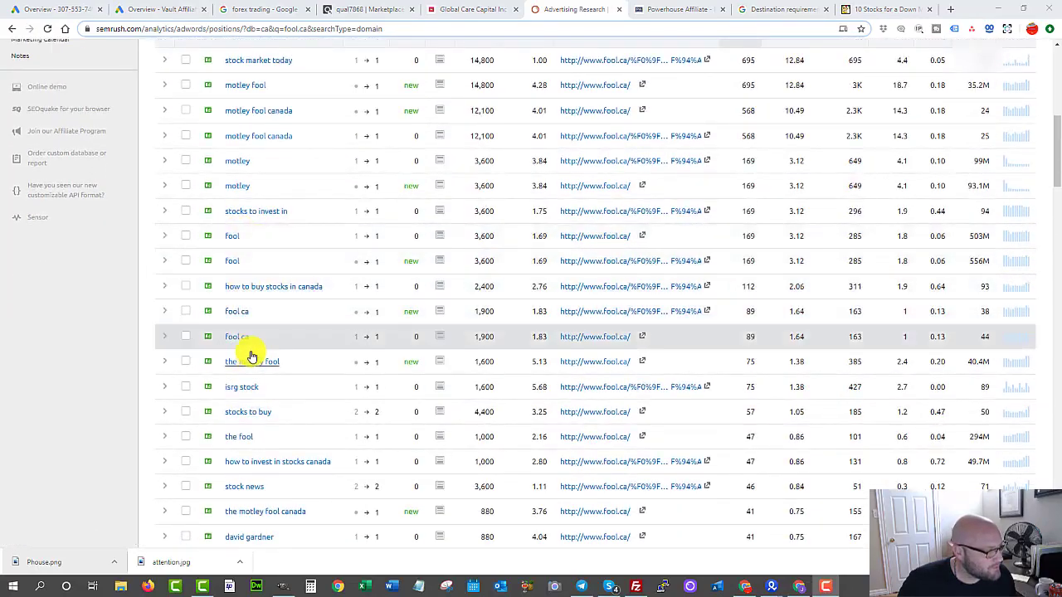
scroll(345, 286, down, 3)
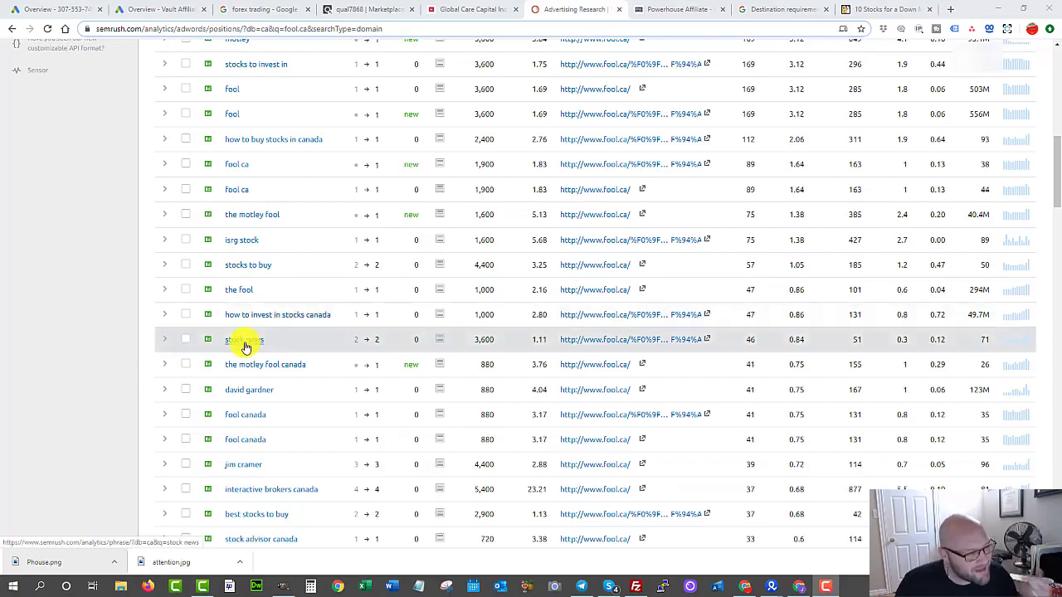
scroll(291, 460, up, 13)
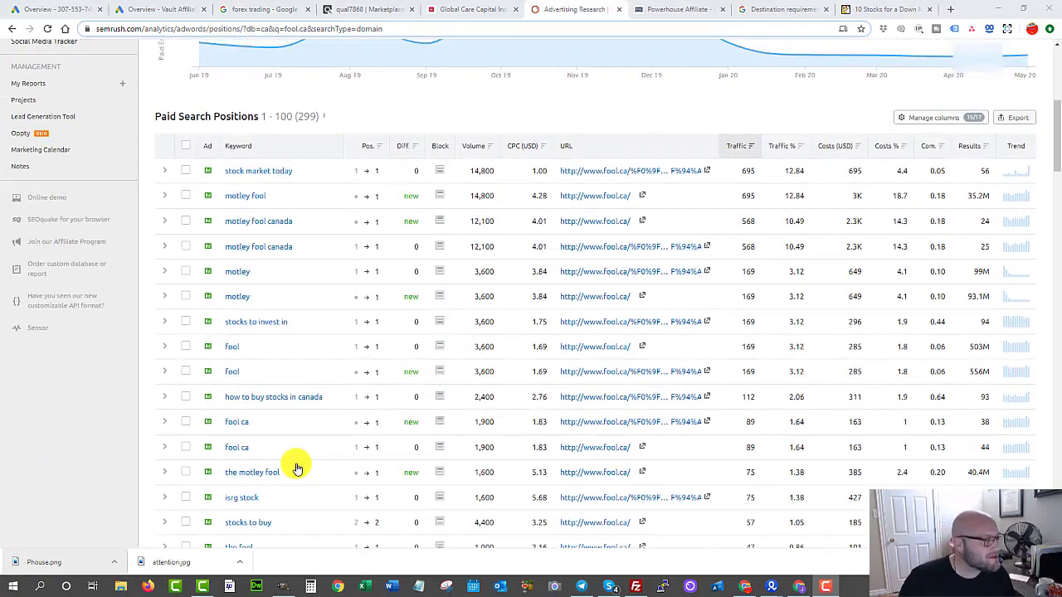
scroll(294, 348, down, 4)
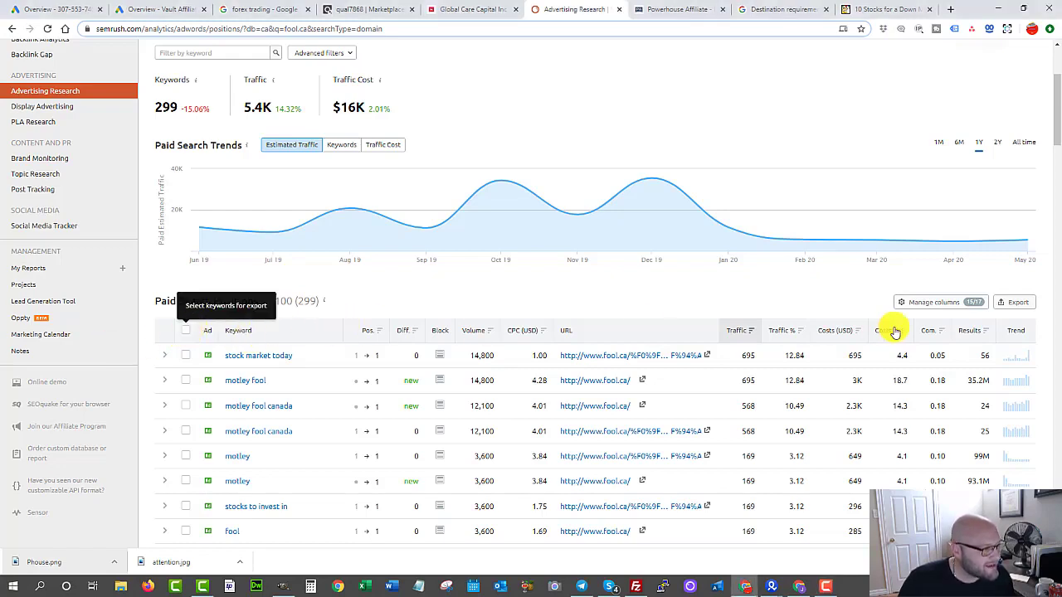
click(1028, 303)
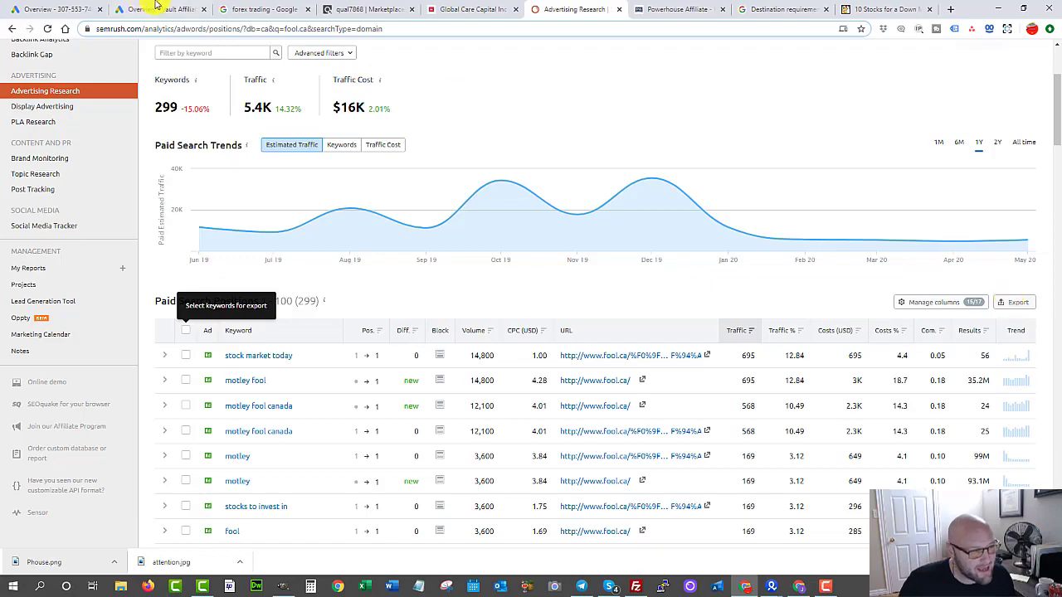
Switch to Google Ads and begin a website-based search for new keywords in Keyword Planner.
click(59, 11)
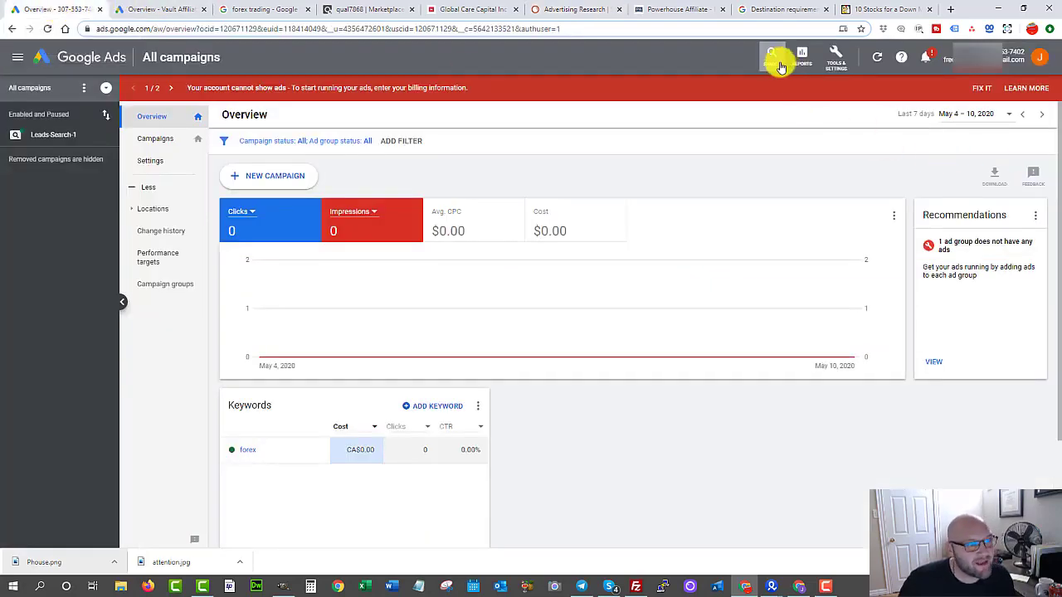
click(835, 59)
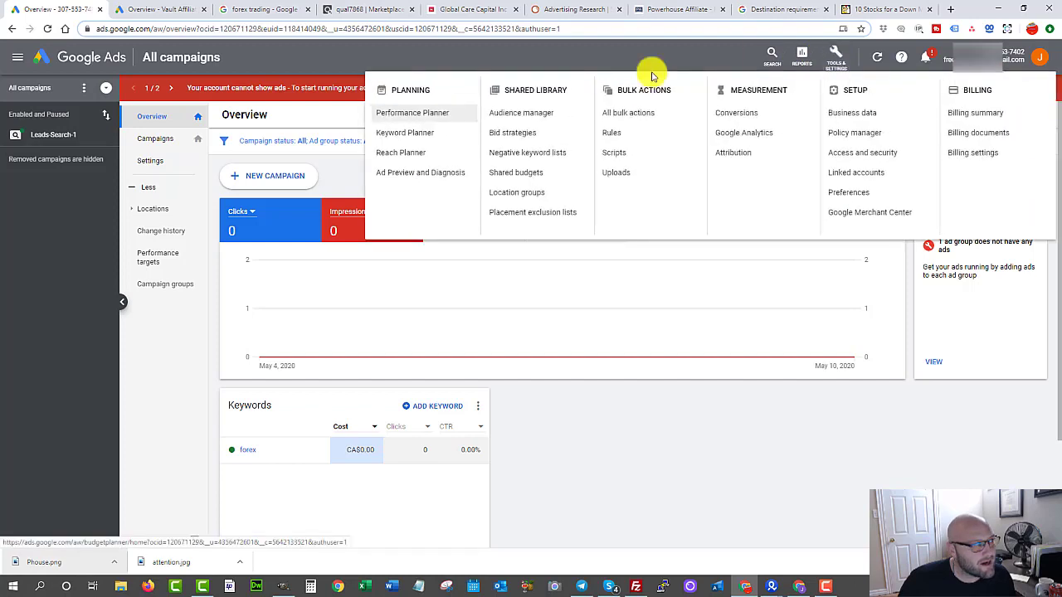
click(401, 133)
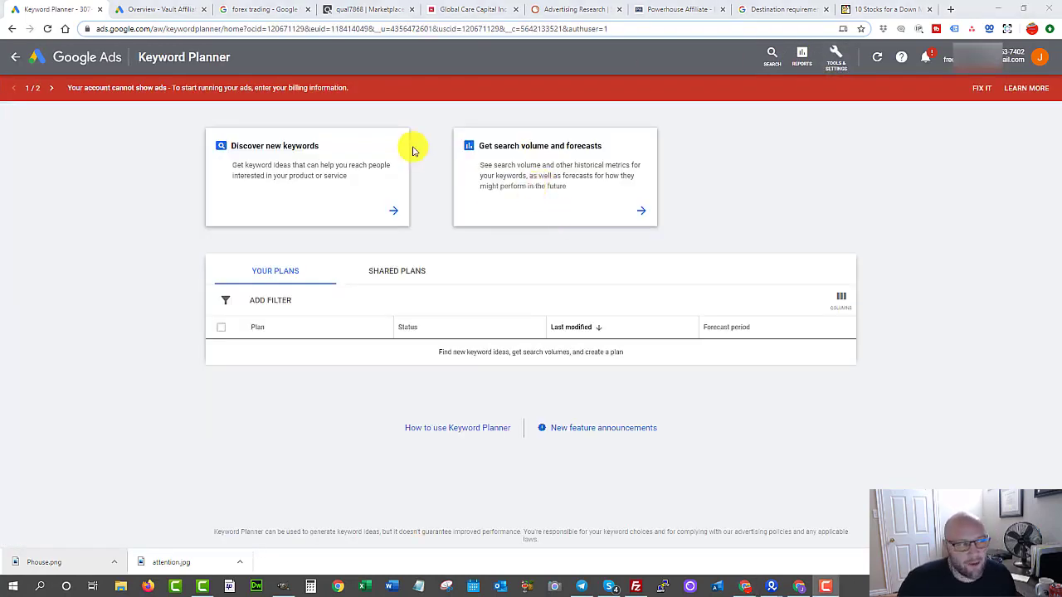
click(279, 145)
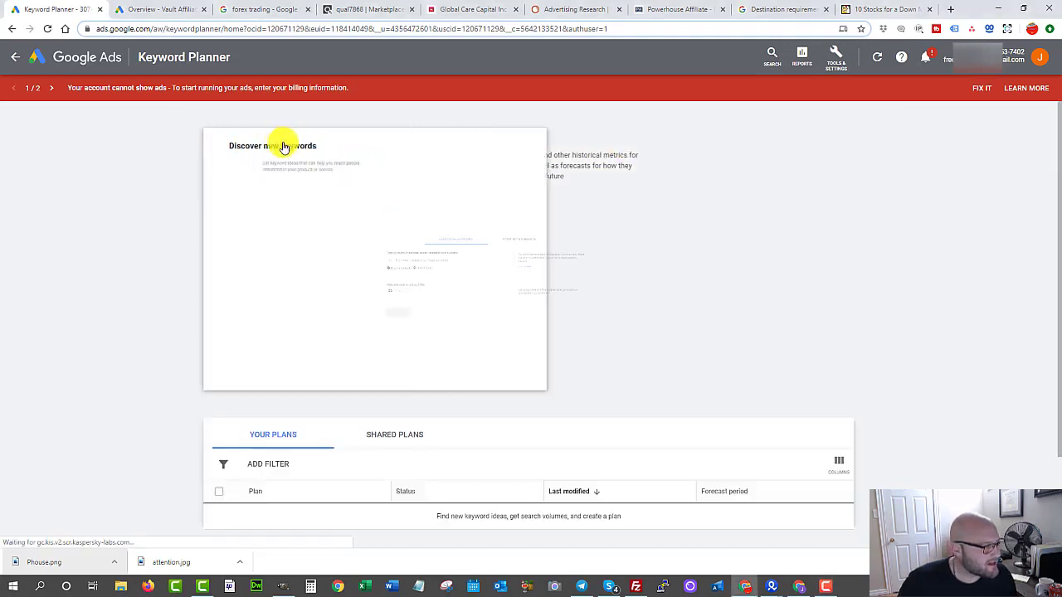
click(558, 183)
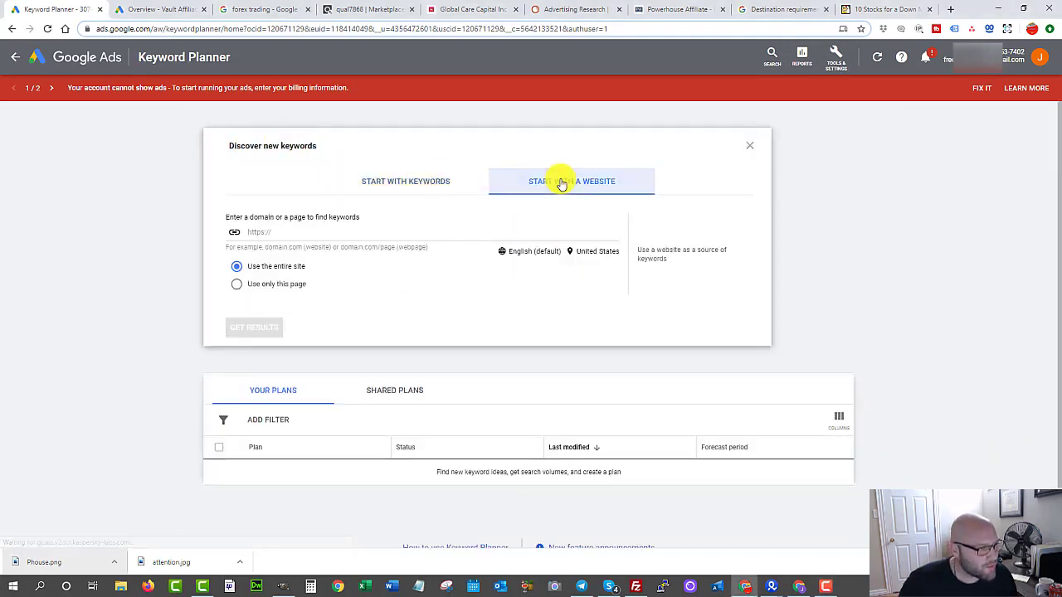
click(267, 232)
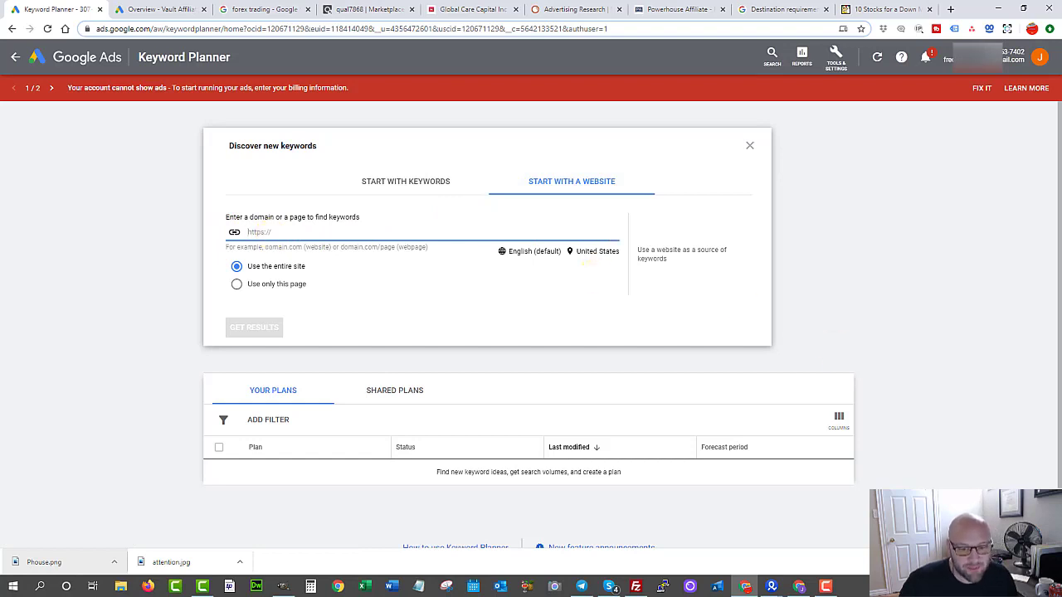
Open the Microcapmillionaires.com offer page from the ClickBank marketplace and copy its domain.
key(ctrl+4)
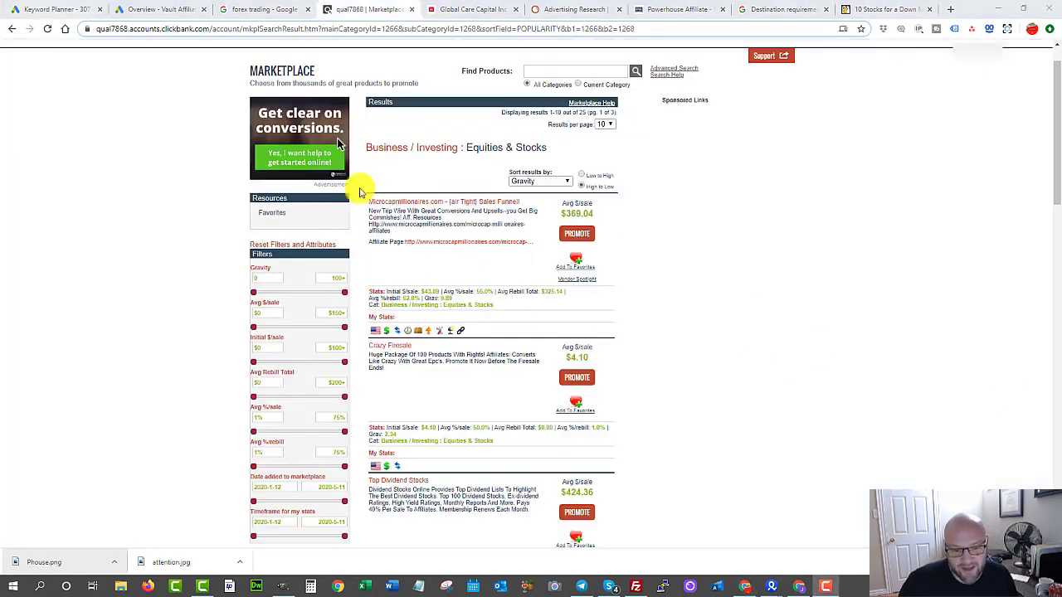
click(401, 203)
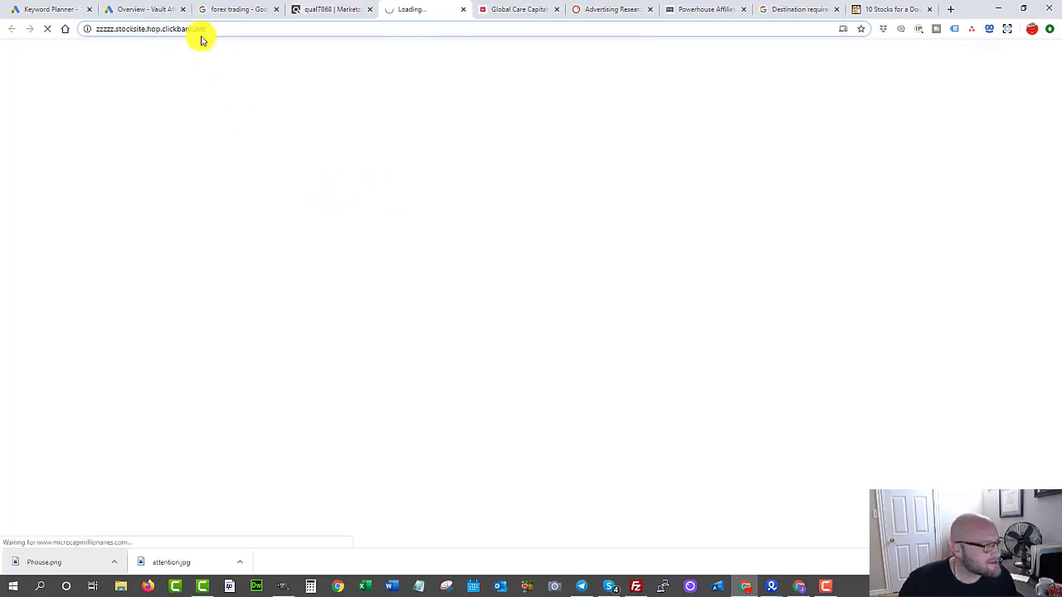
drag(142, 28, 165, 21)
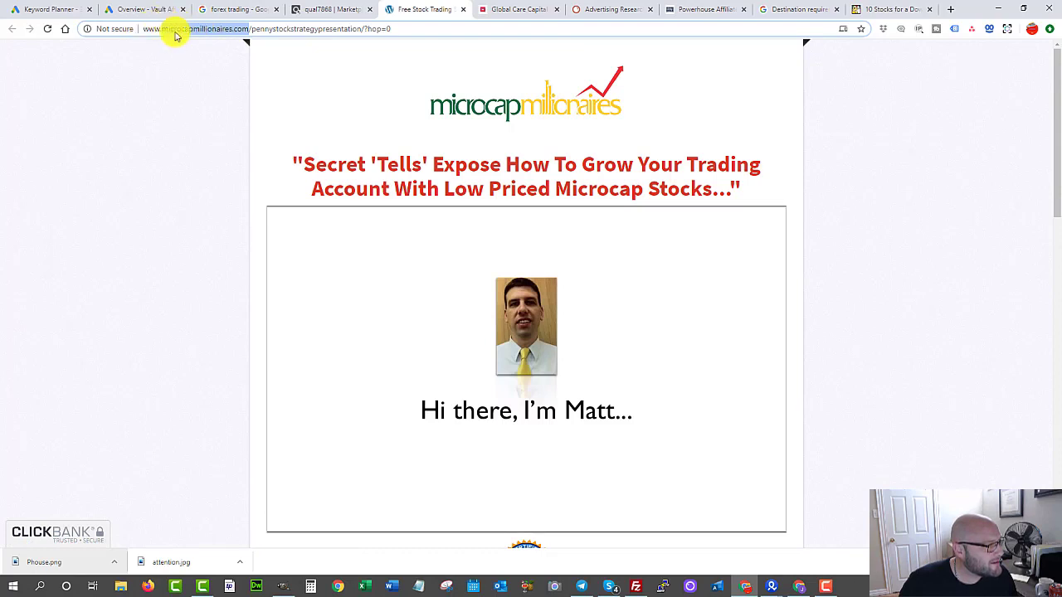
right_click(175, 28)
click(190, 106)
Get Keyword Planner ideas based on the entire microcapmillionaires.com site.
key(ctrl+1)
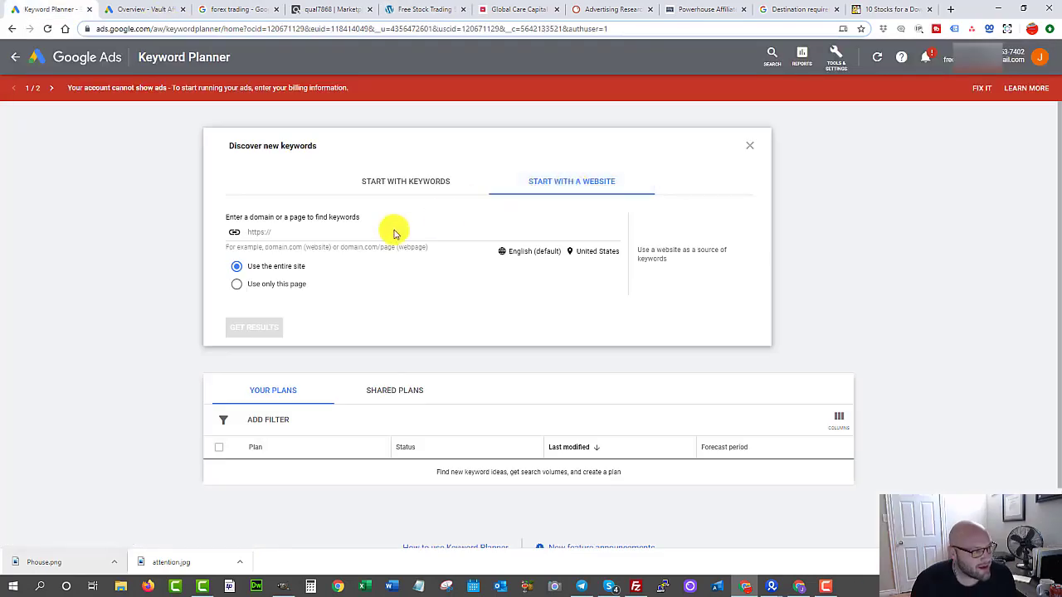
right_click(273, 233)
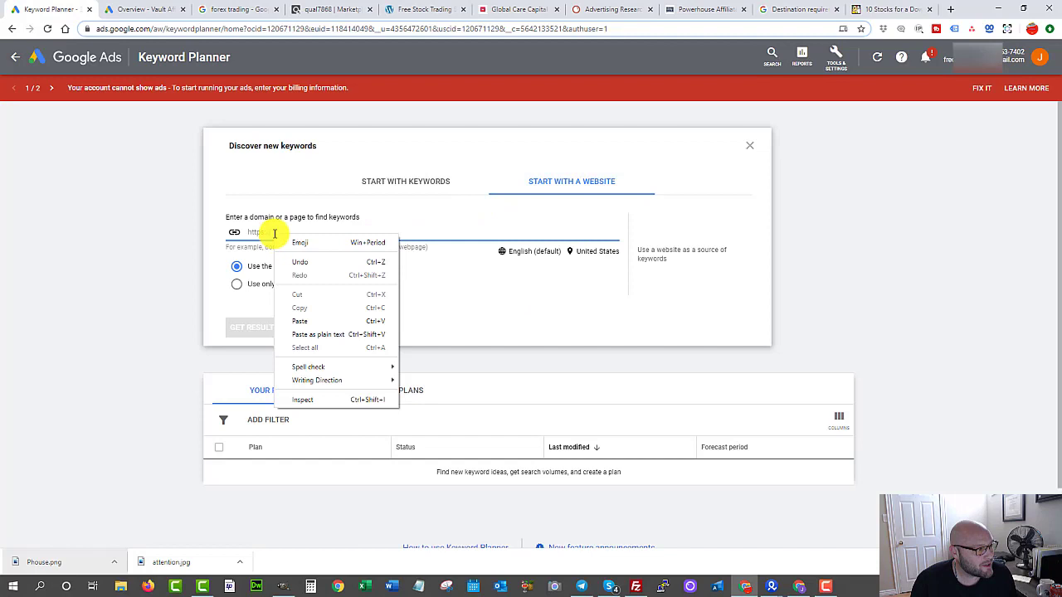
click(293, 328)
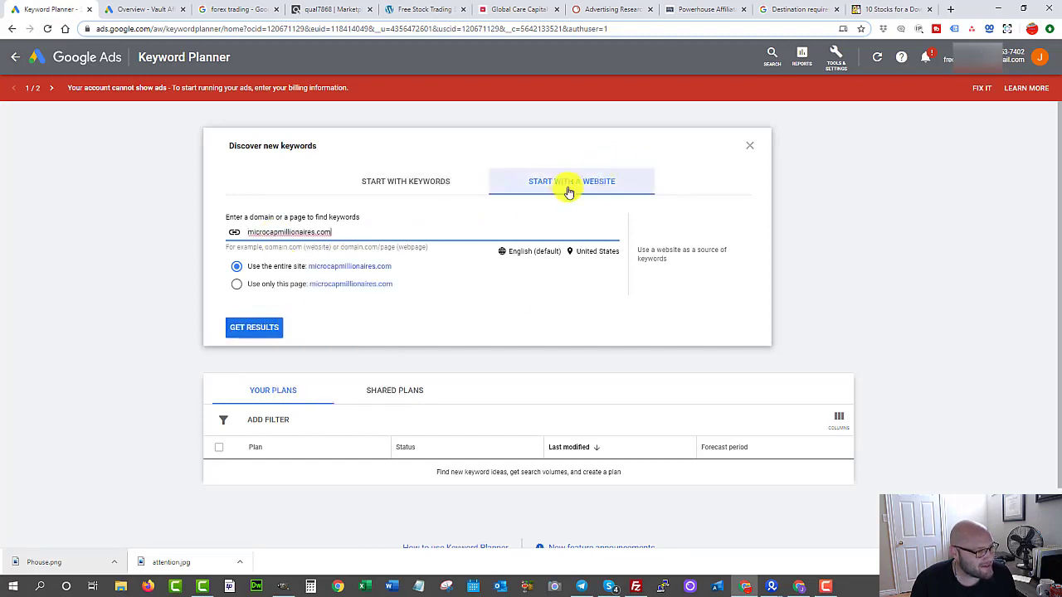
click(250, 336)
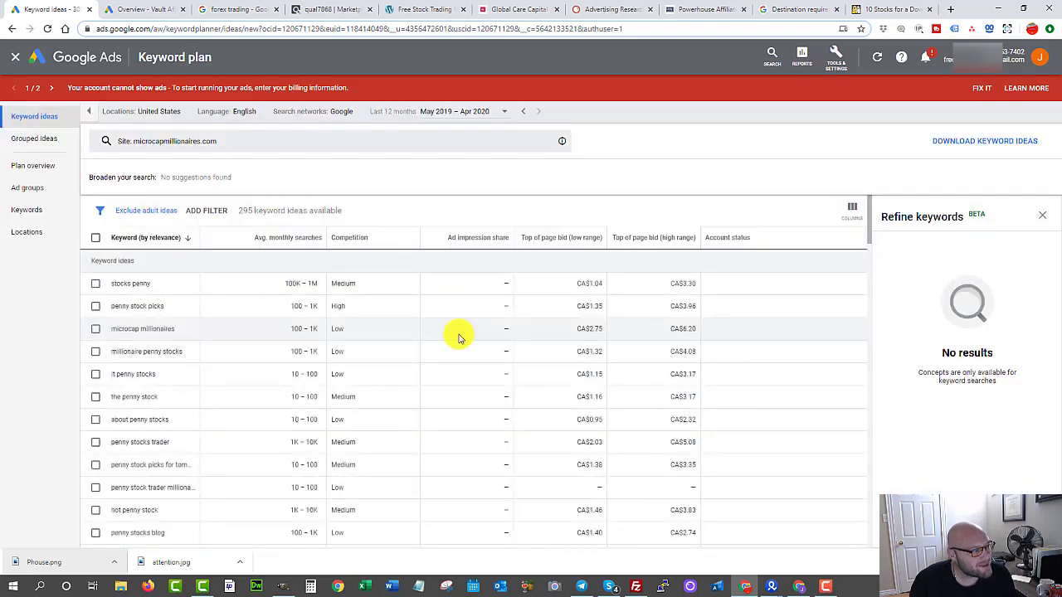
Review the keyword ideas for microcapmillionaires.com with their monthly searches, competition and bid ranges.
scroll(178, 283, down, 2)
scroll(211, 312, down, 1)
scroll(244, 337, up, 2)
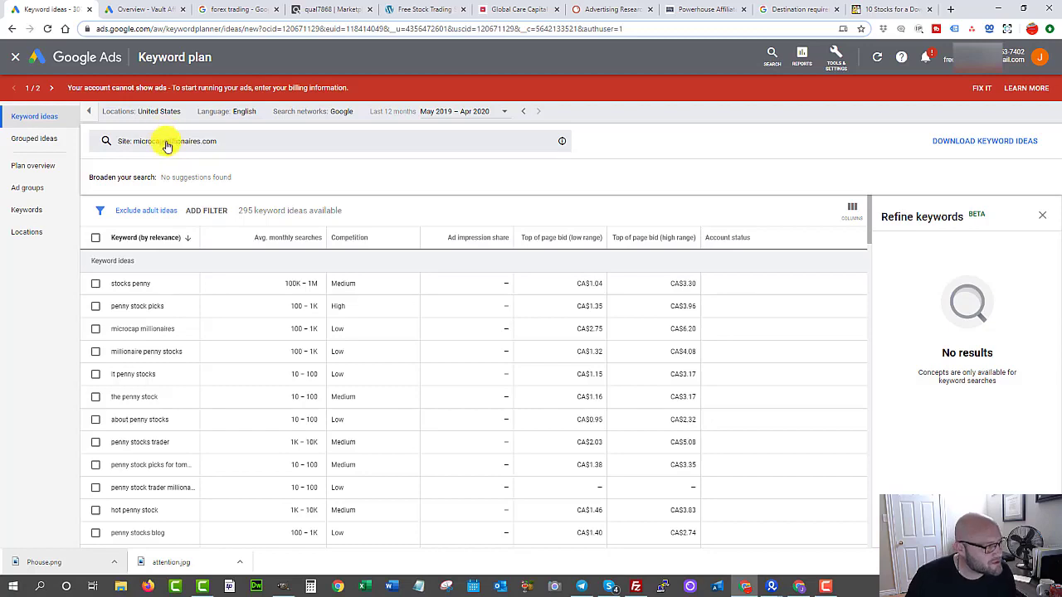
scroll(203, 363, down, 3)
scroll(203, 364, down, 3)
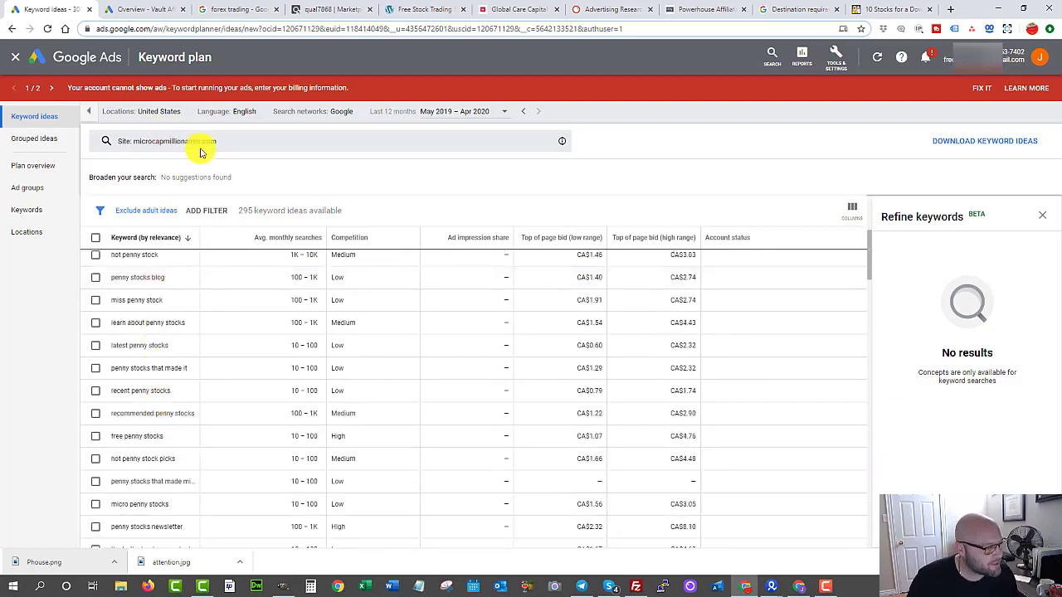
scroll(216, 497, down, 10)
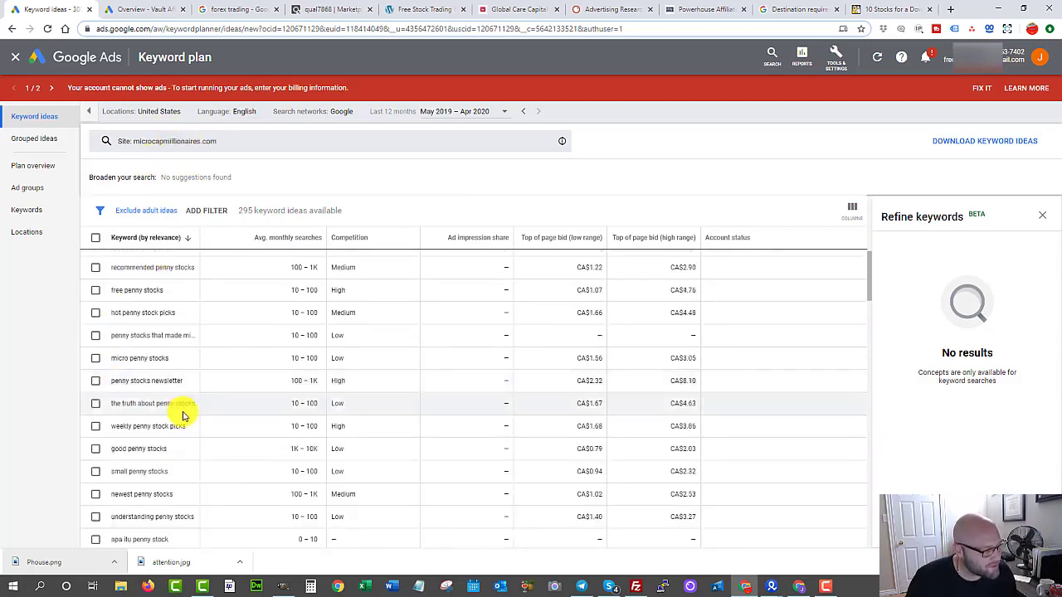
scroll(100, 461, down, 8)
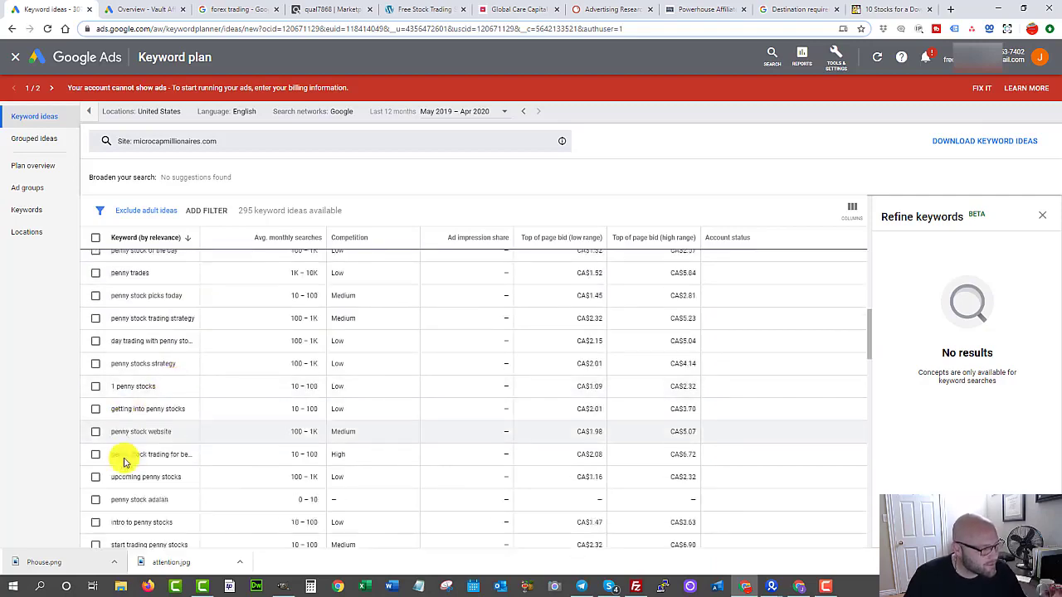
scroll(125, 458, down, 10)
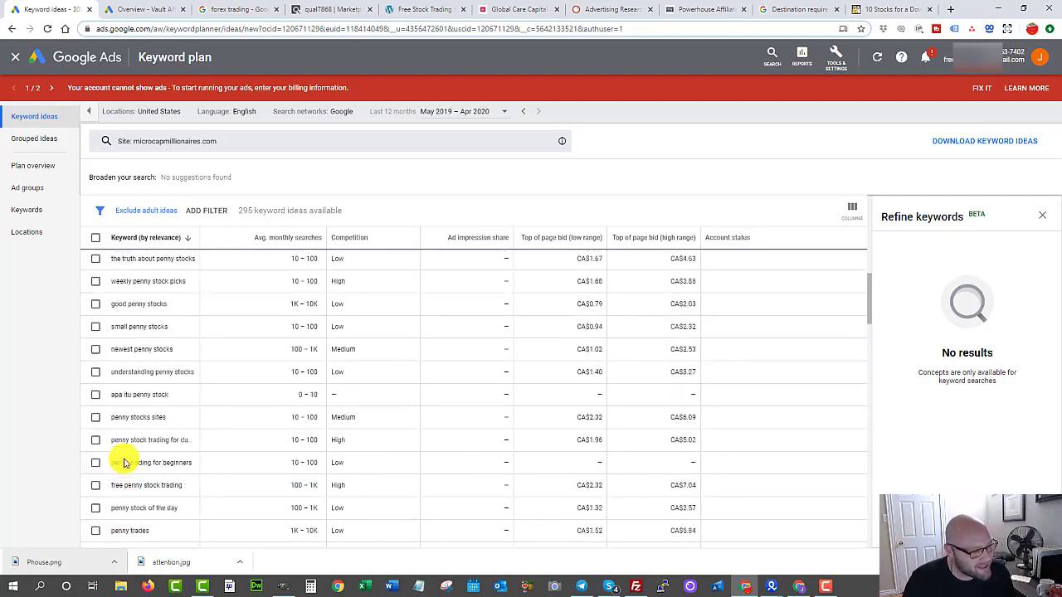
Sort the keyword ideas by low-range top of page bid, first descending and then ascending, and examine the extreme bids.
click(555, 239)
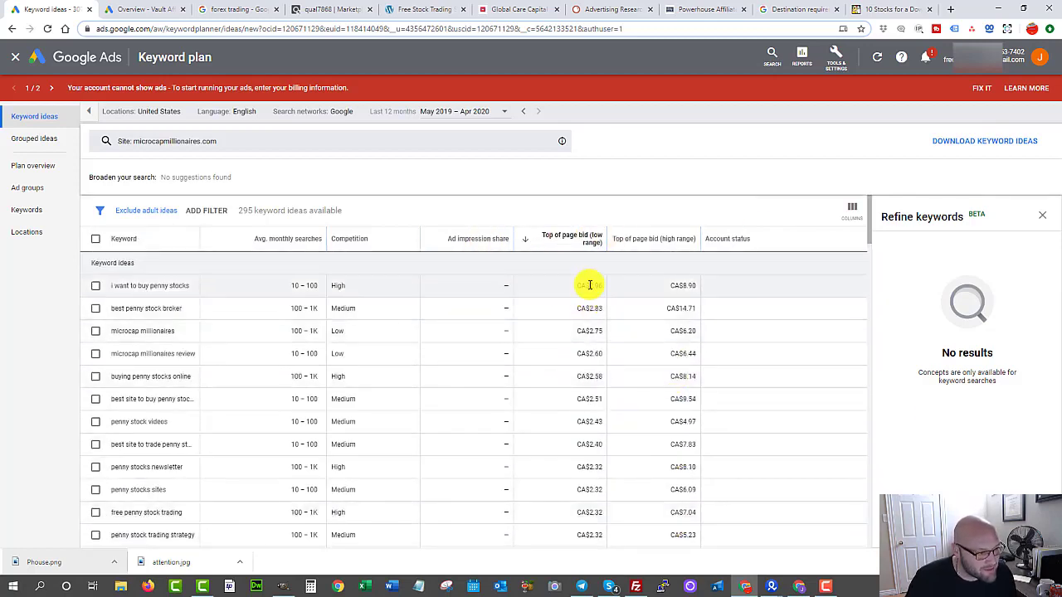
drag(589, 285, 611, 290)
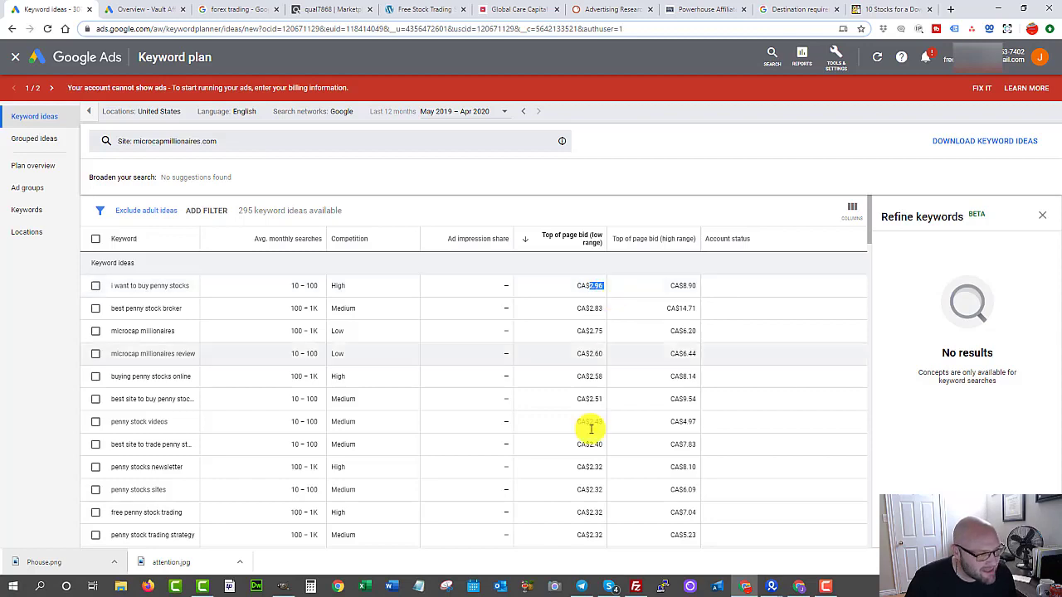
click(573, 240)
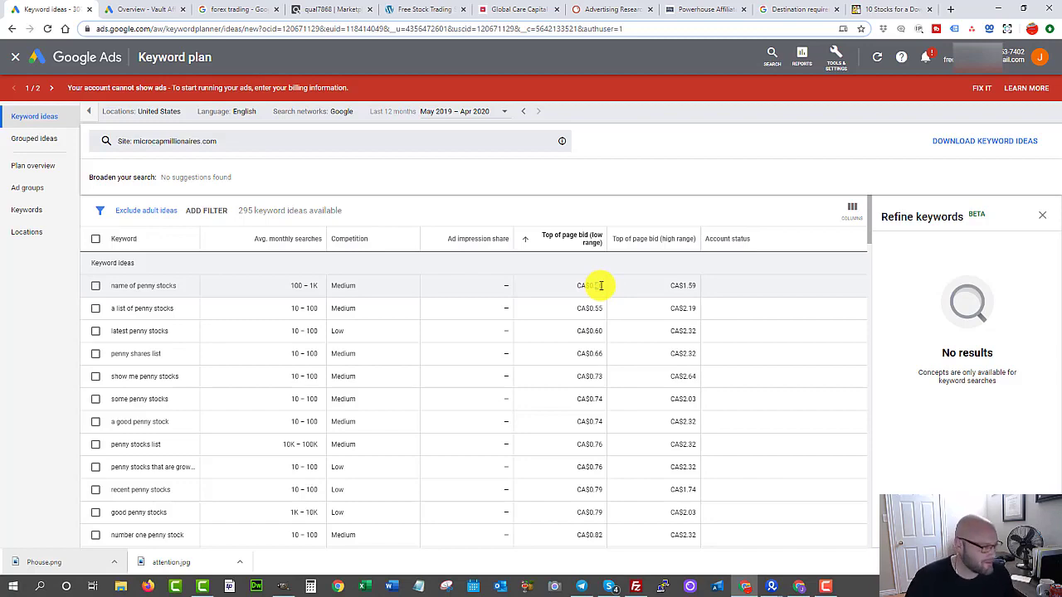
drag(601, 285, 595, 285)
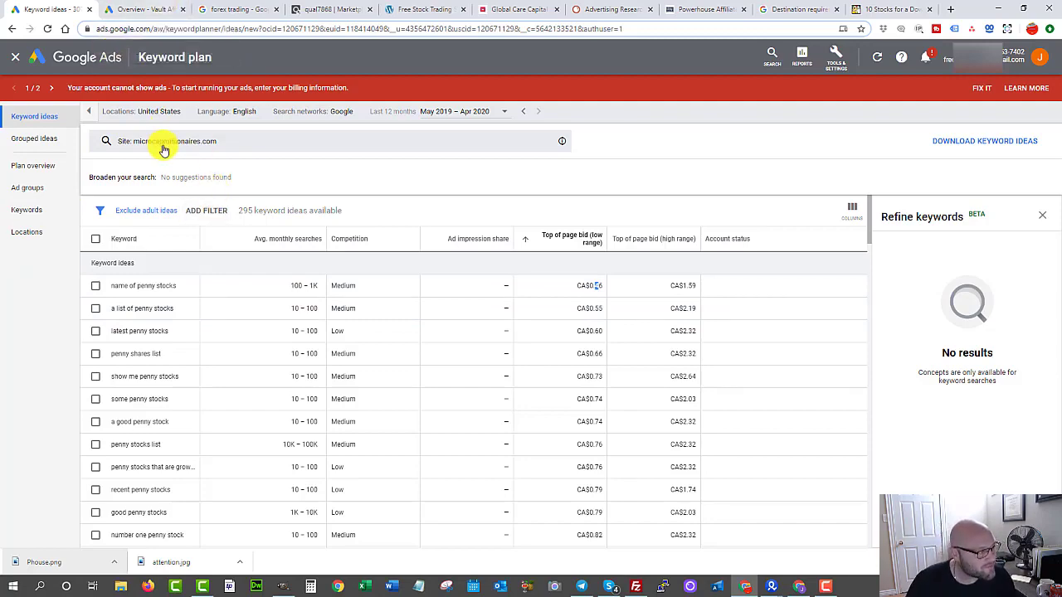
Switch to SEMrush and review the paid search trends and positions for fool.ca again.
key(ctrl+7)
scroll(296, 283, down, 1)
scroll(274, 295, down, 2)
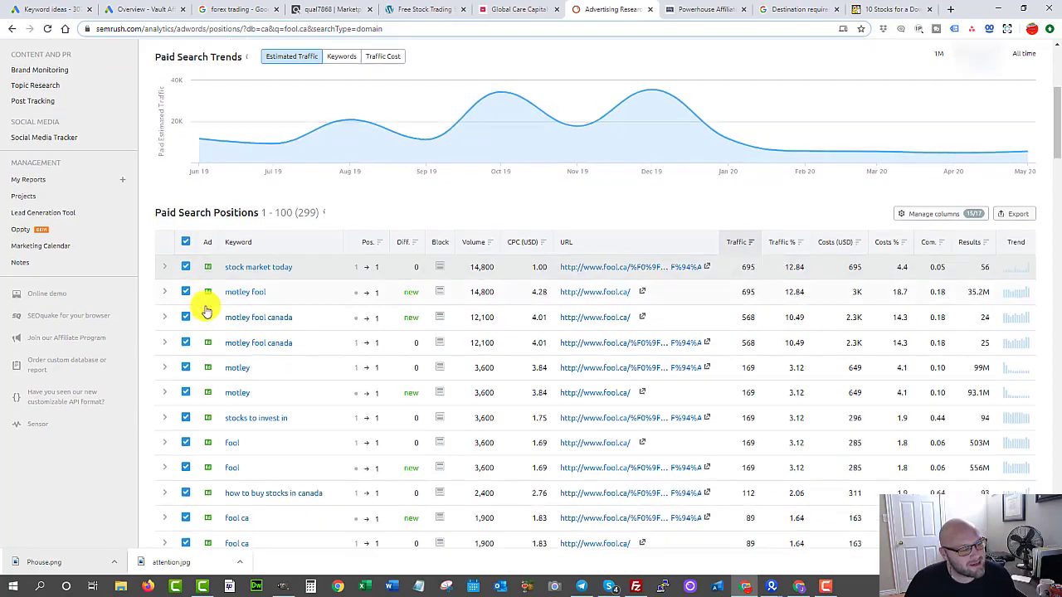
scroll(207, 308, up, 5)
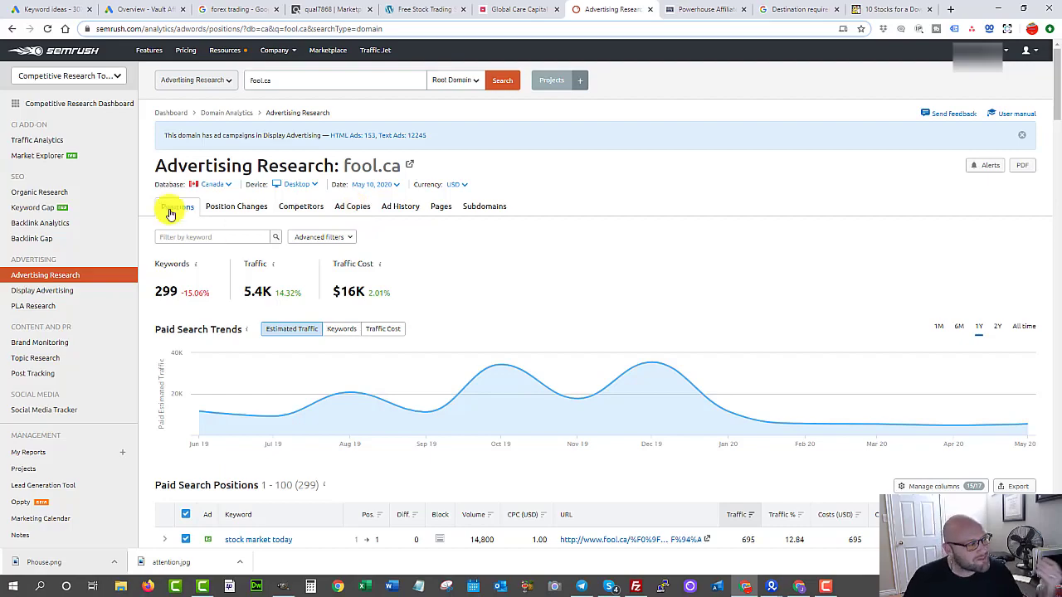
scroll(280, 317, down, 4)
scroll(307, 282, down, 3)
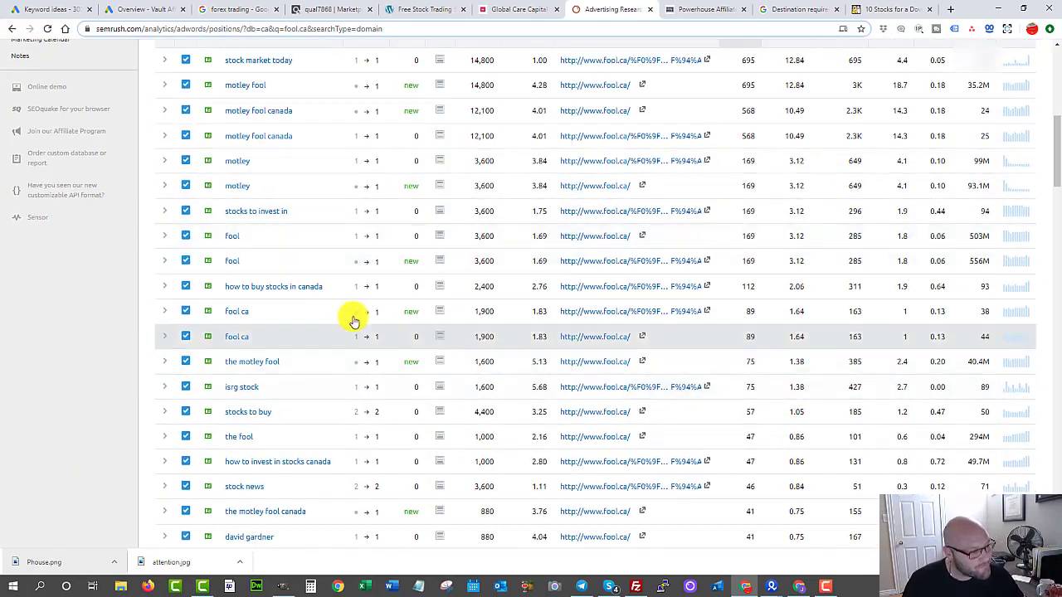
scroll(351, 311, up, 3)
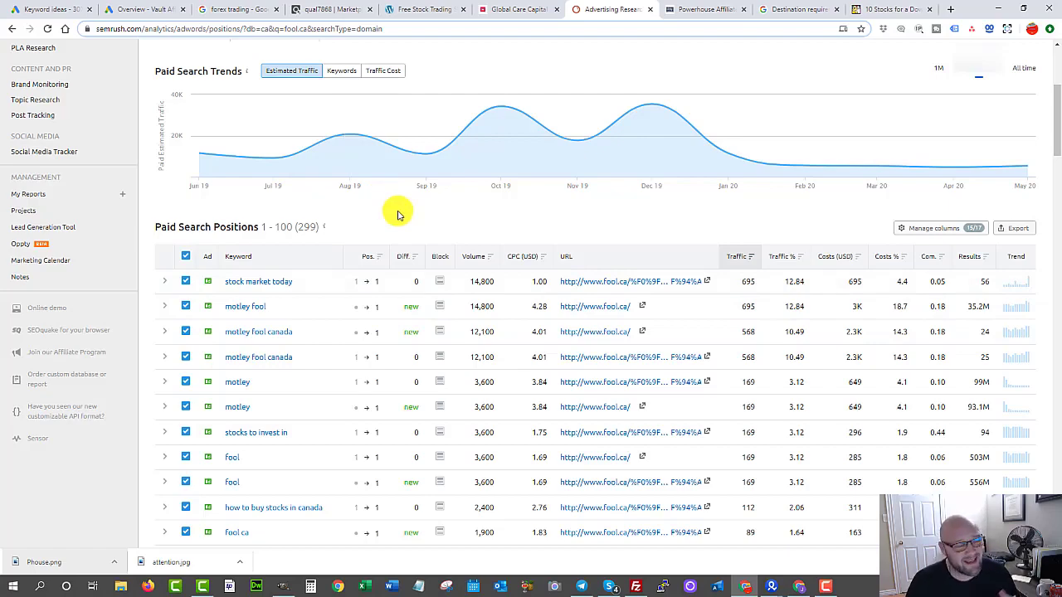
Return to Google Ads, leave Keyword Planner for the account overview and start a new campaign.
click(49, 9)
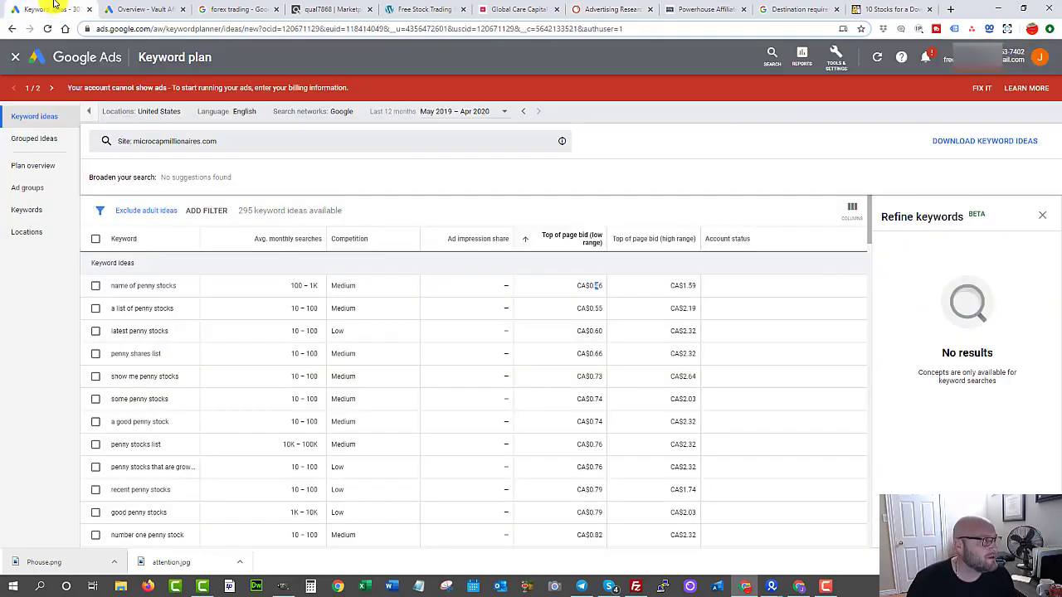
click(15, 58)
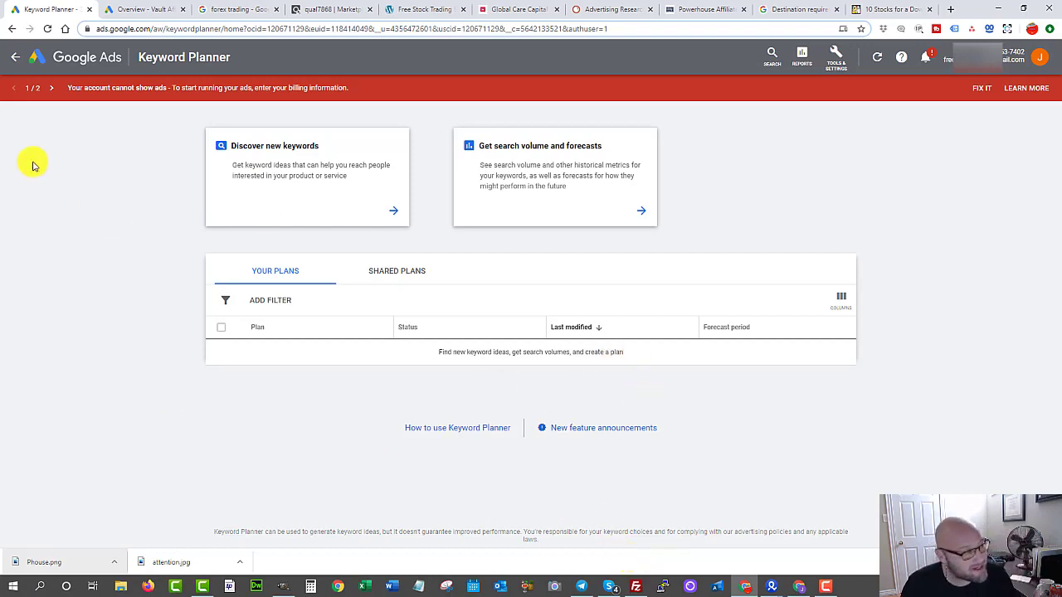
click(14, 60)
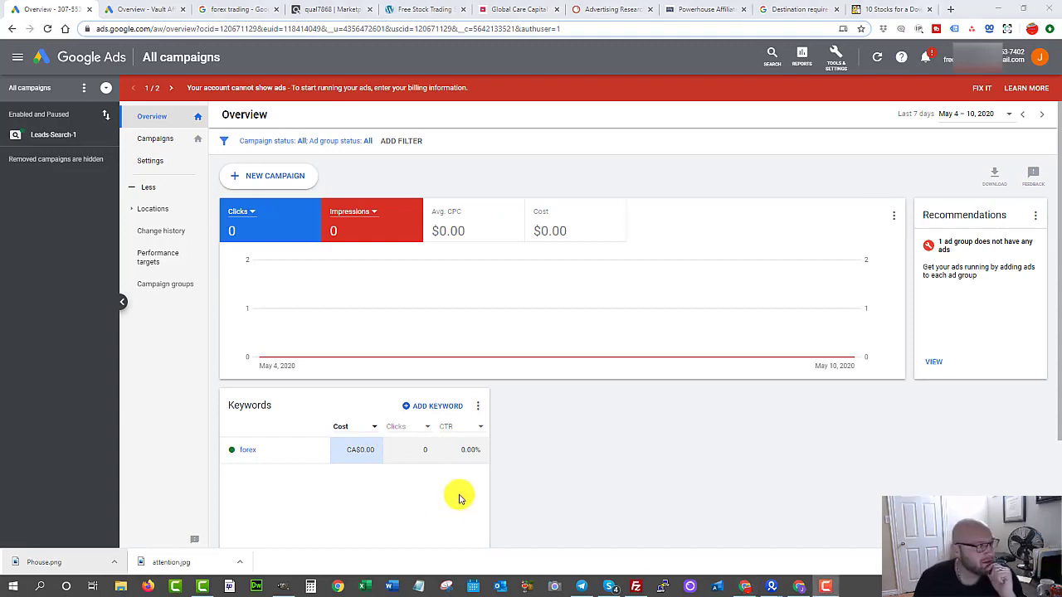
click(279, 177)
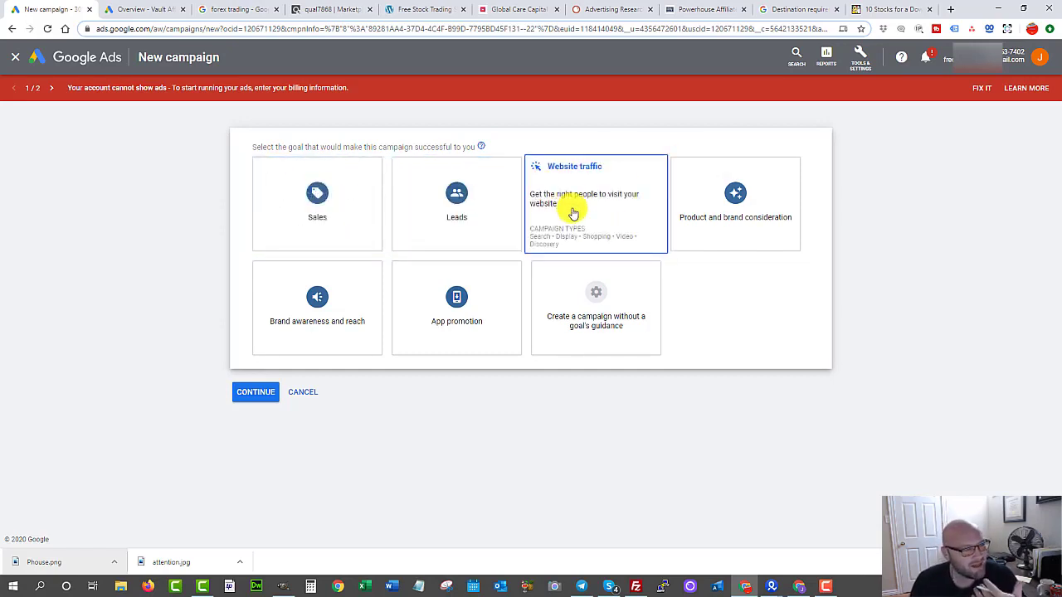
Set the campaign goal to Leads and its type to Search, with Website visits as the way to reach the goal.
click(465, 209)
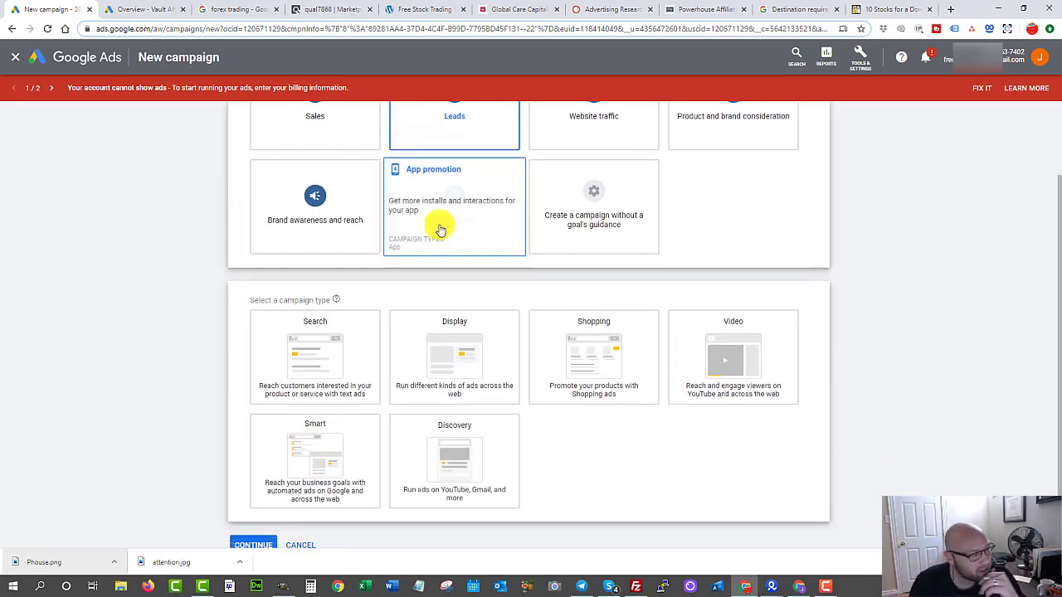
click(310, 330)
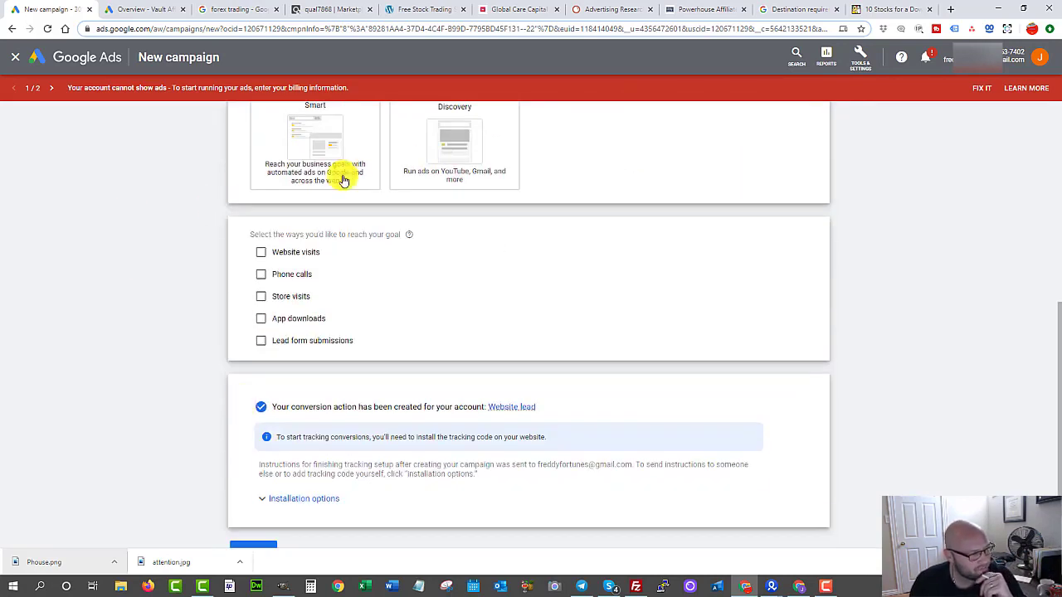
click(261, 252)
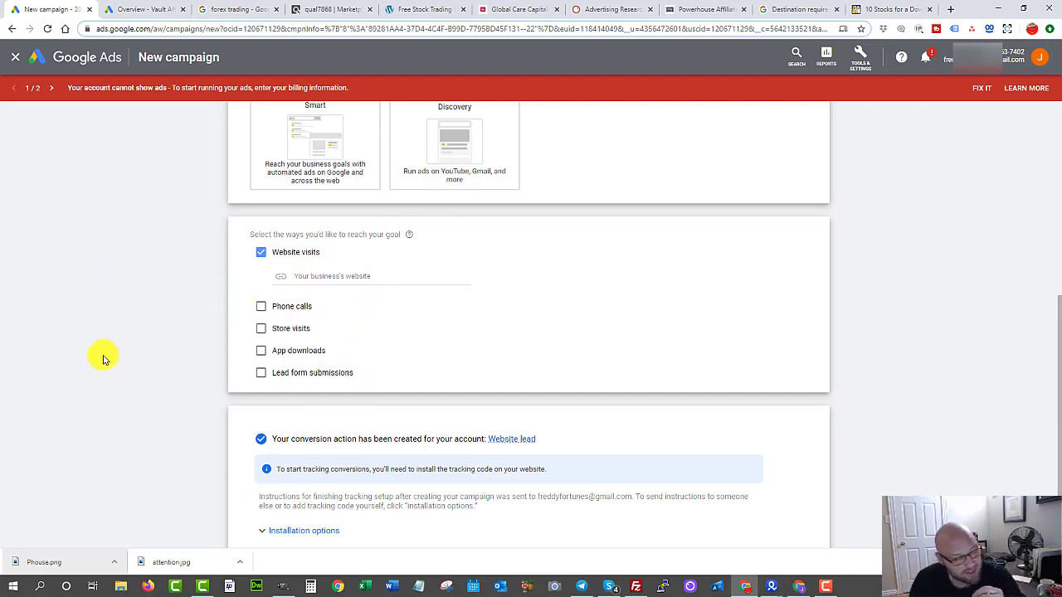
View the self-install tracking code for the website lead conversion, highlight the global site tag code and close the instructions.
scroll(98, 359, down, 2)
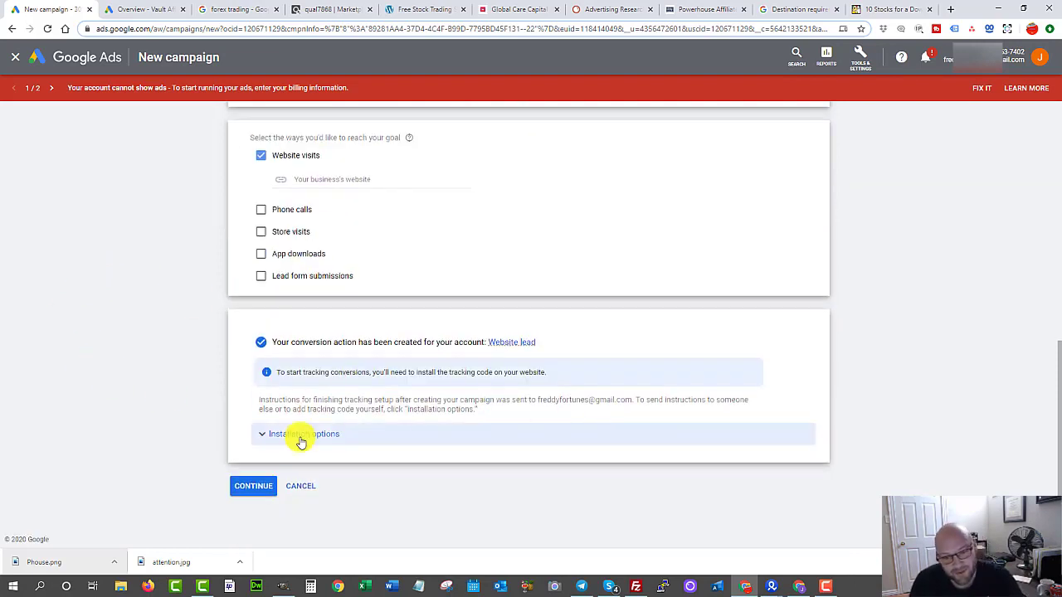
click(271, 434)
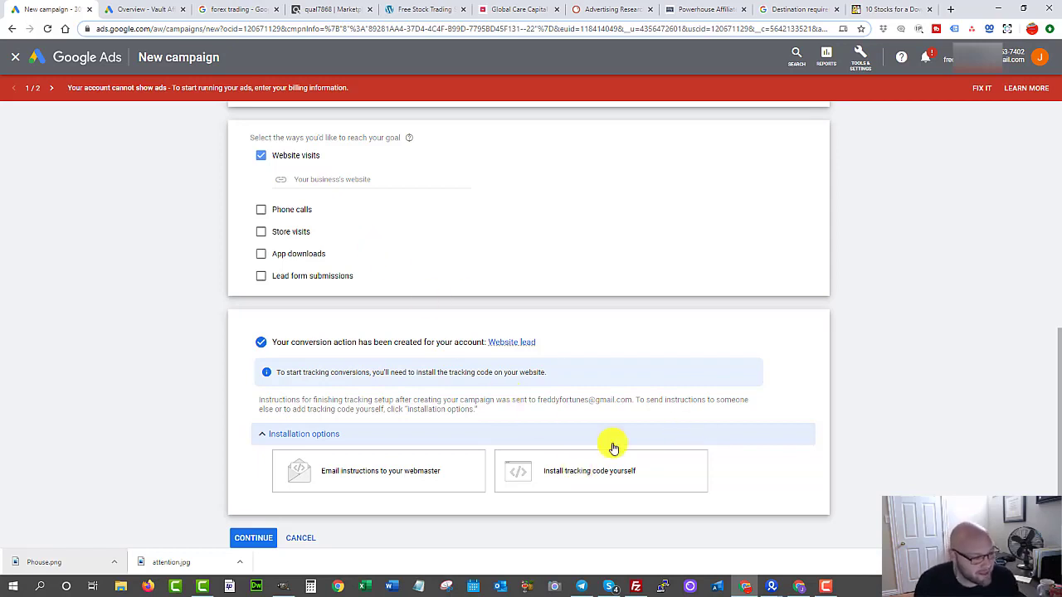
click(579, 471)
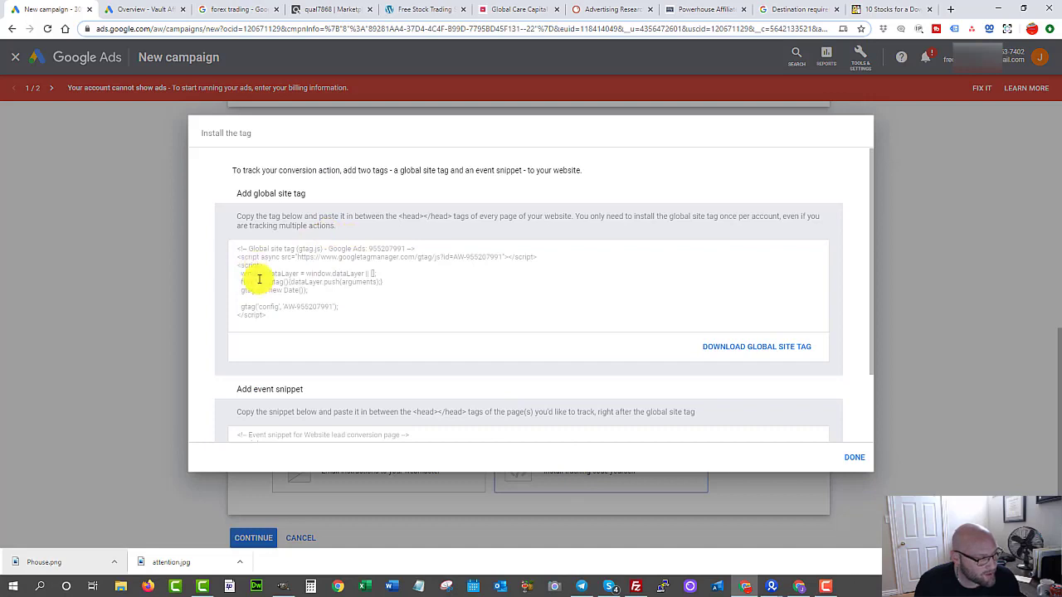
click(259, 278)
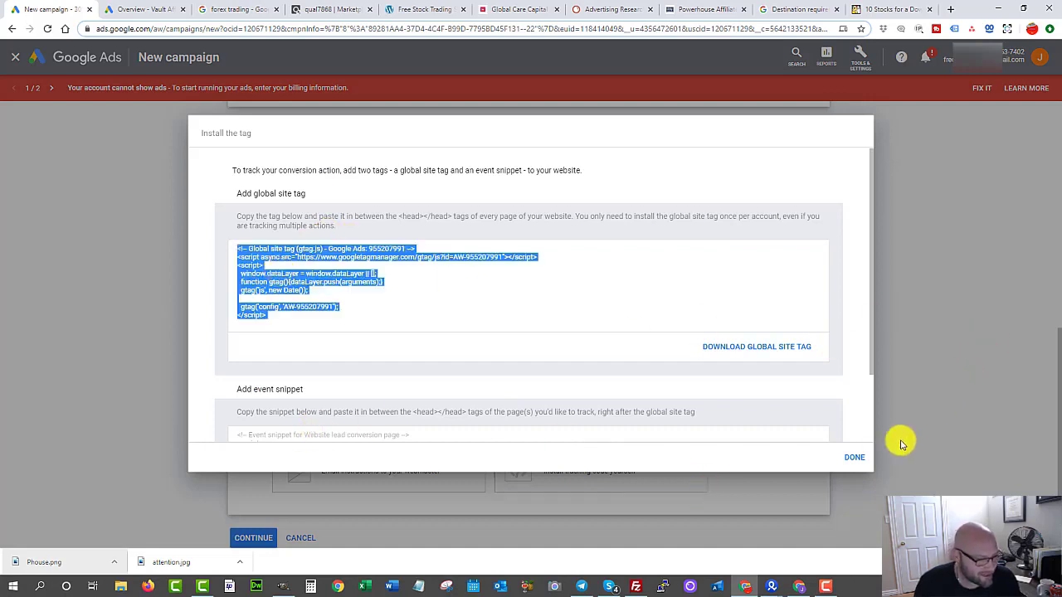
click(844, 462)
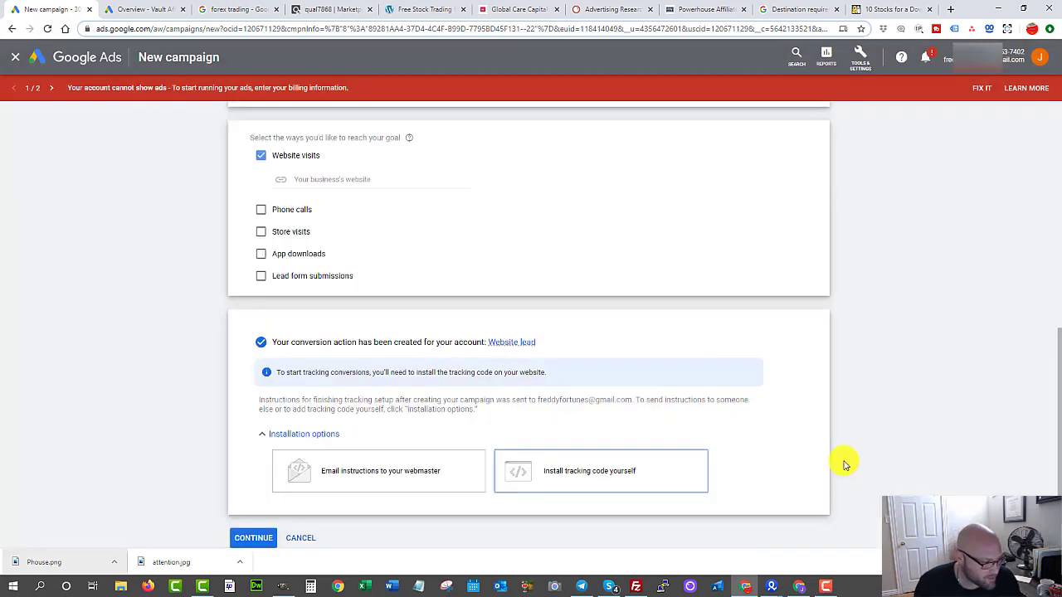
Continue to the campaign settings and exclude both Google search partners and the Google Display Network.
click(257, 538)
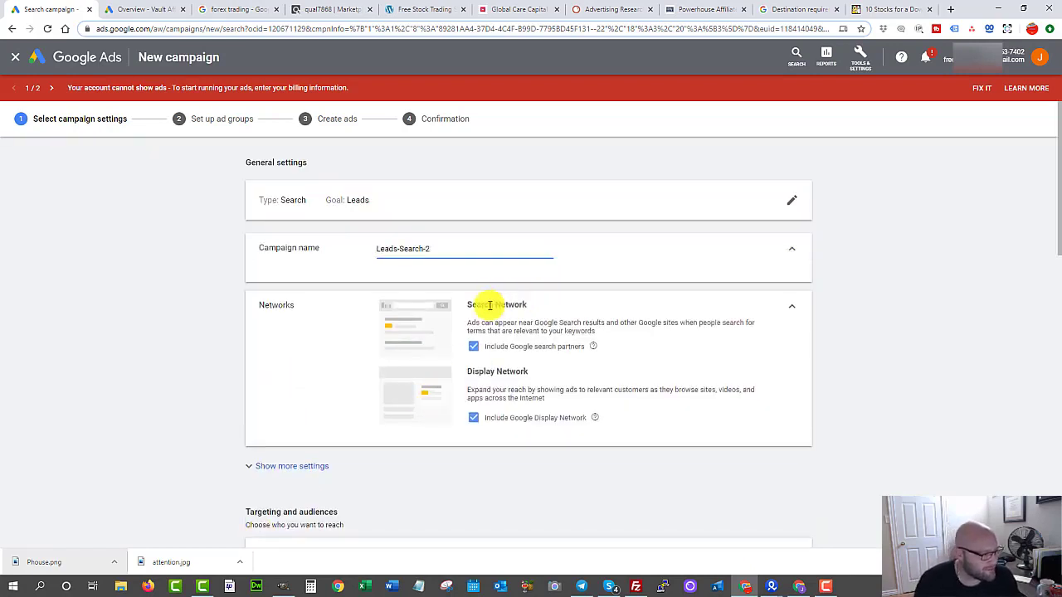
scroll(477, 307, down, 1)
click(470, 275)
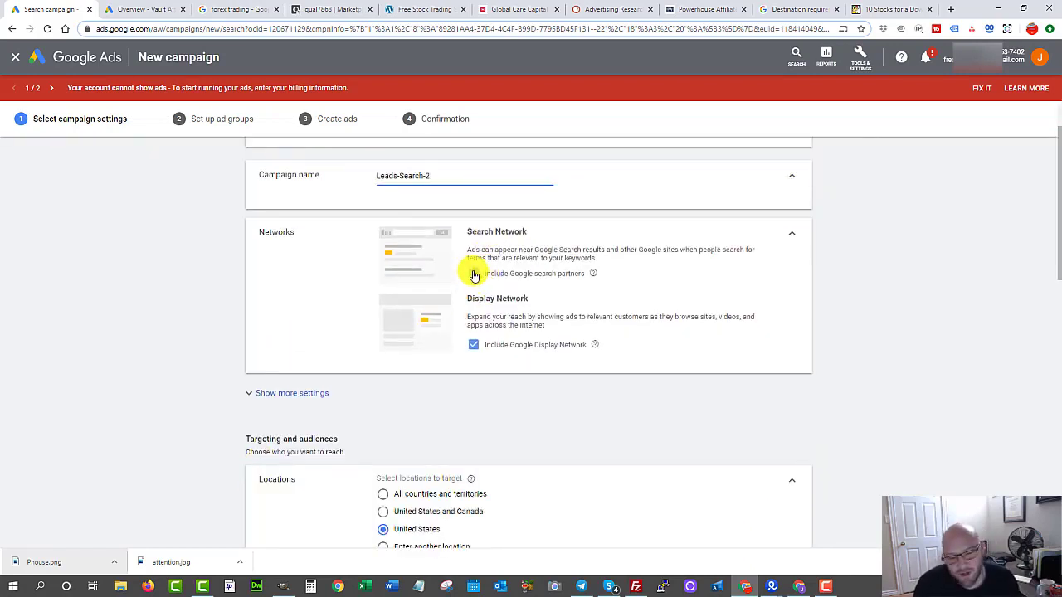
click(473, 275)
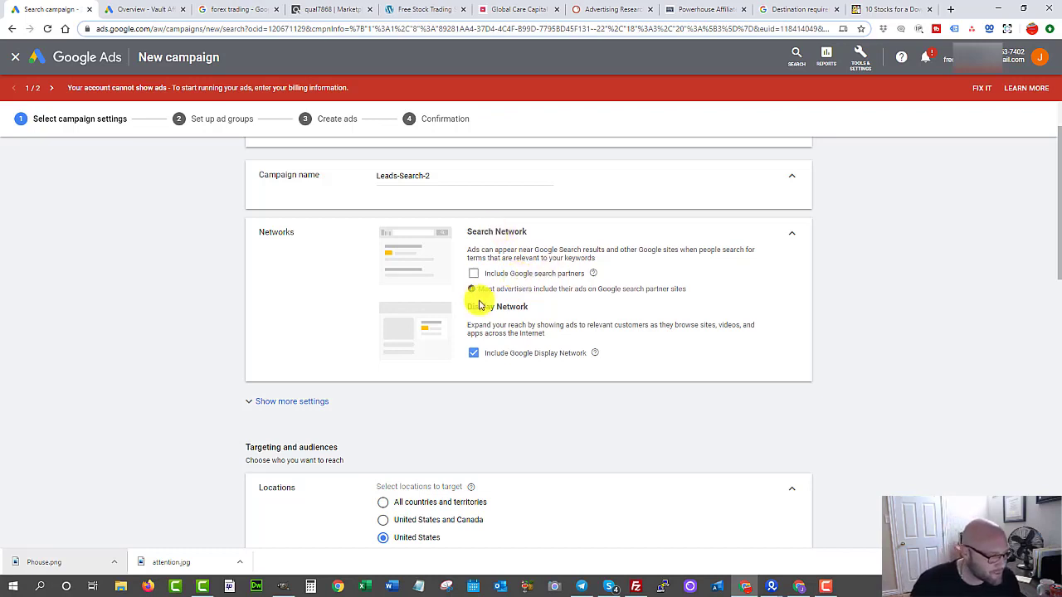
click(472, 353)
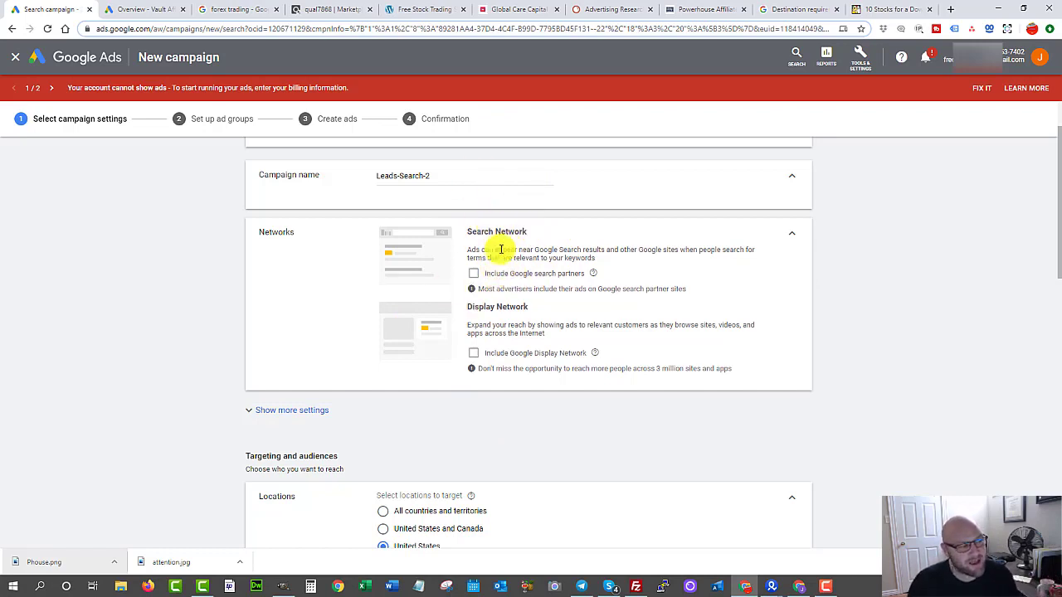
Expand the location options and target people in or regularly in the targeted locations.
scroll(436, 405, down, 3)
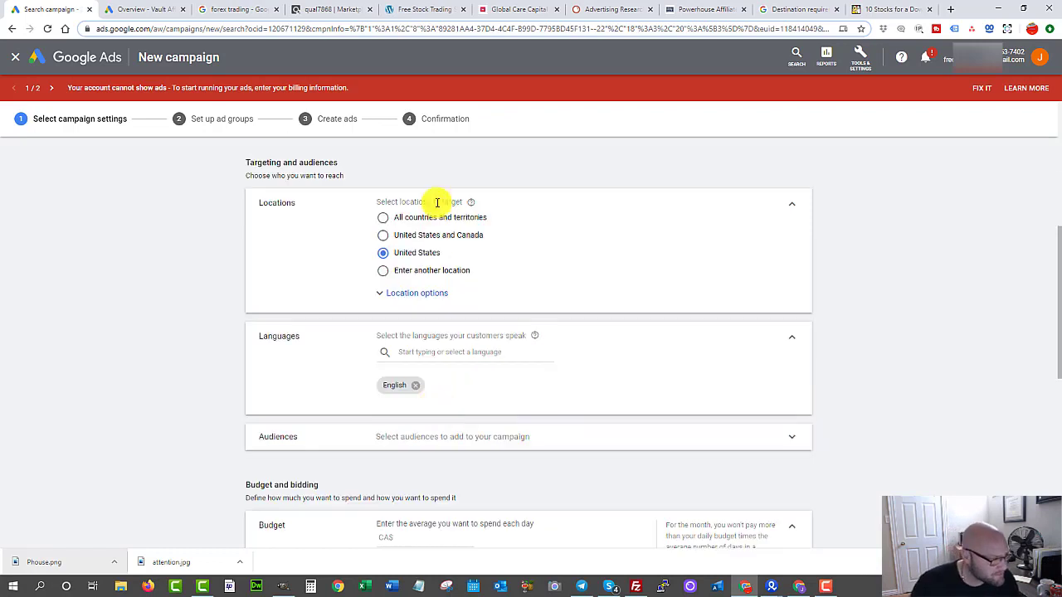
click(415, 293)
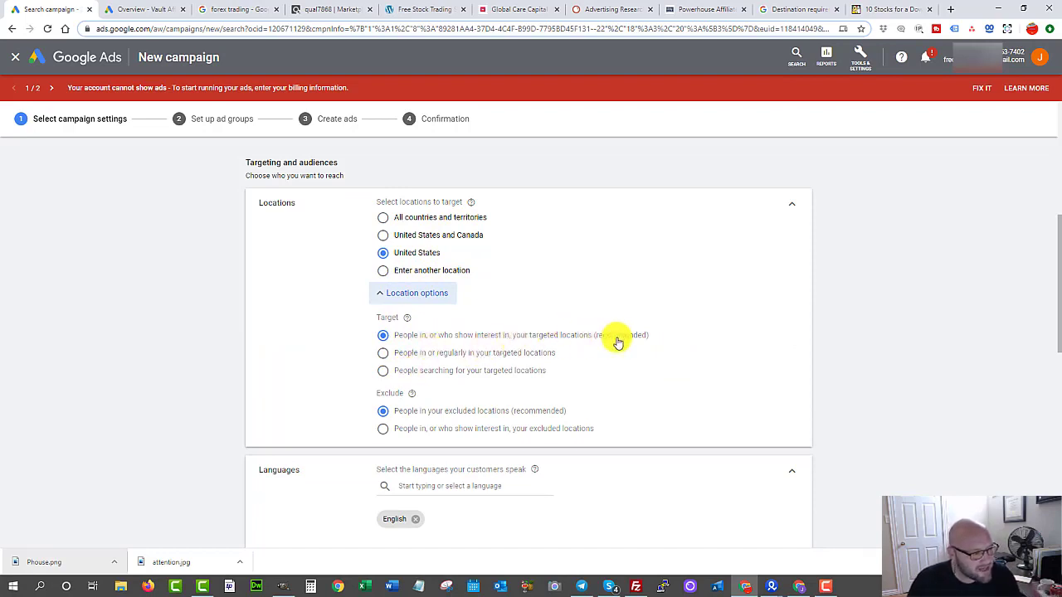
click(384, 354)
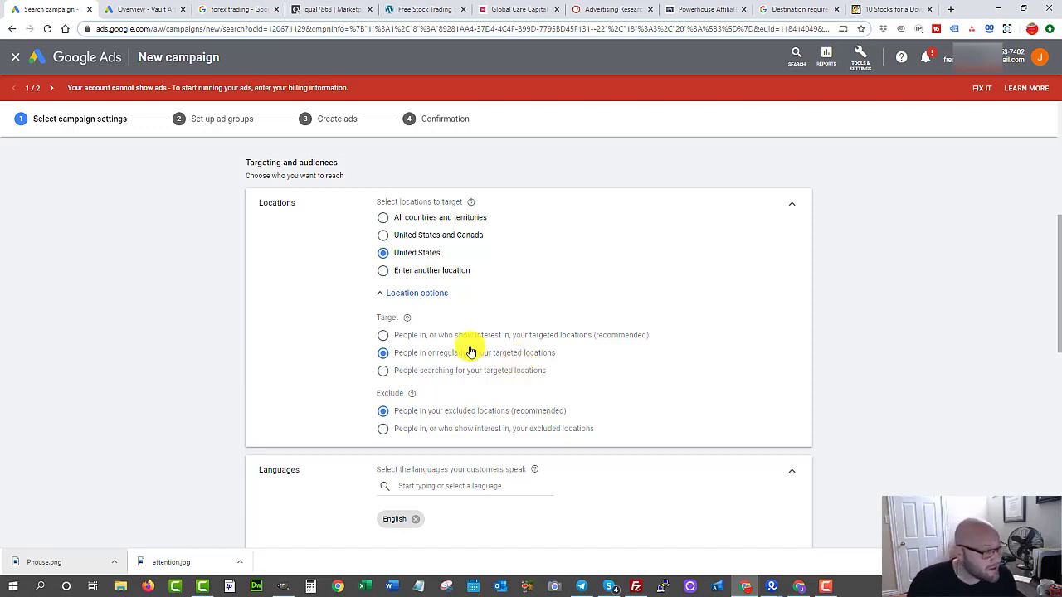
click(382, 334)
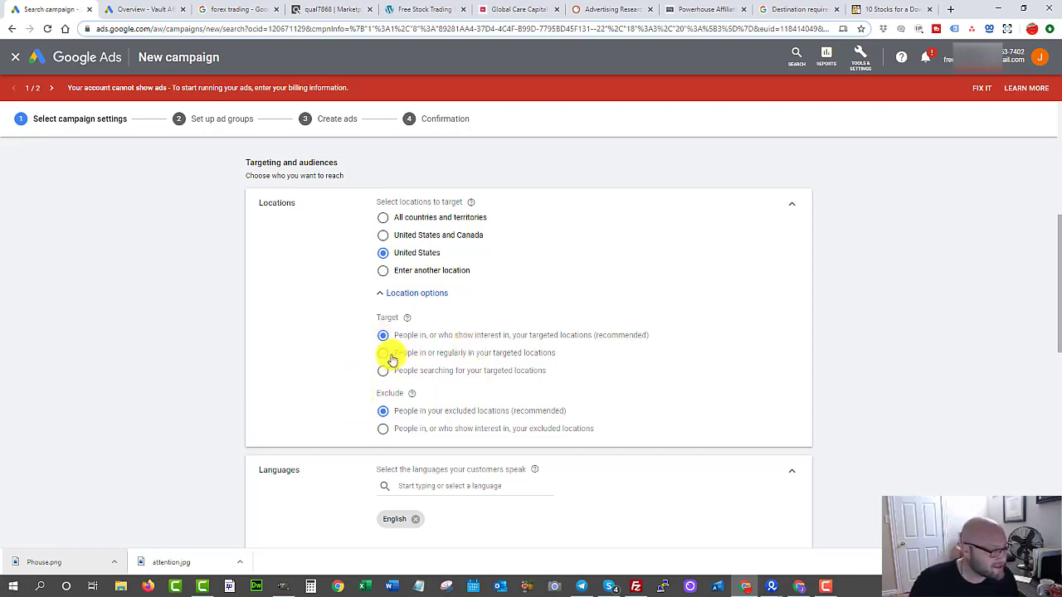
click(381, 353)
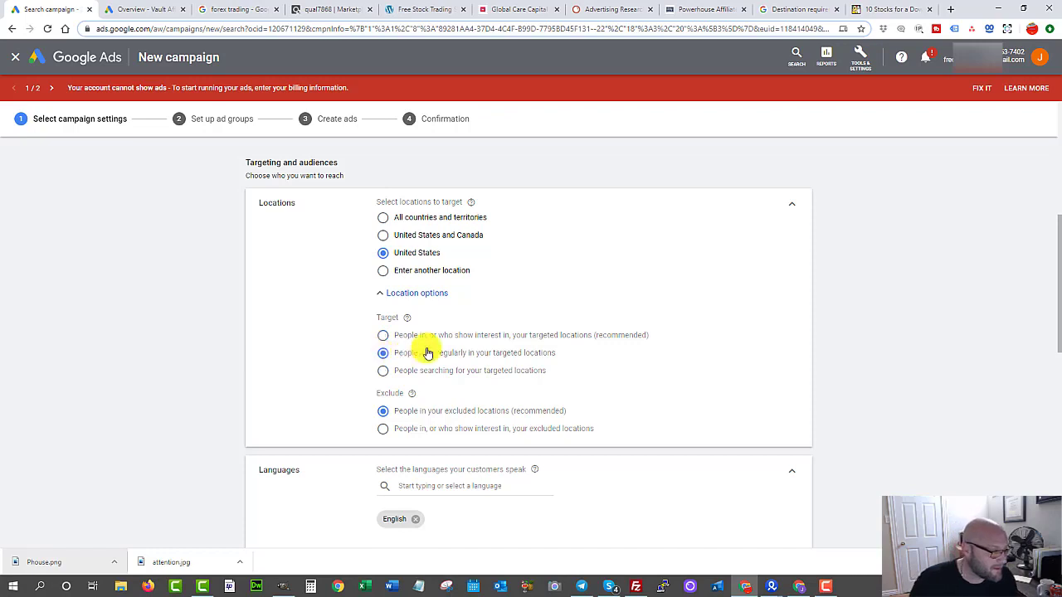
scroll(540, 369, down, 2)
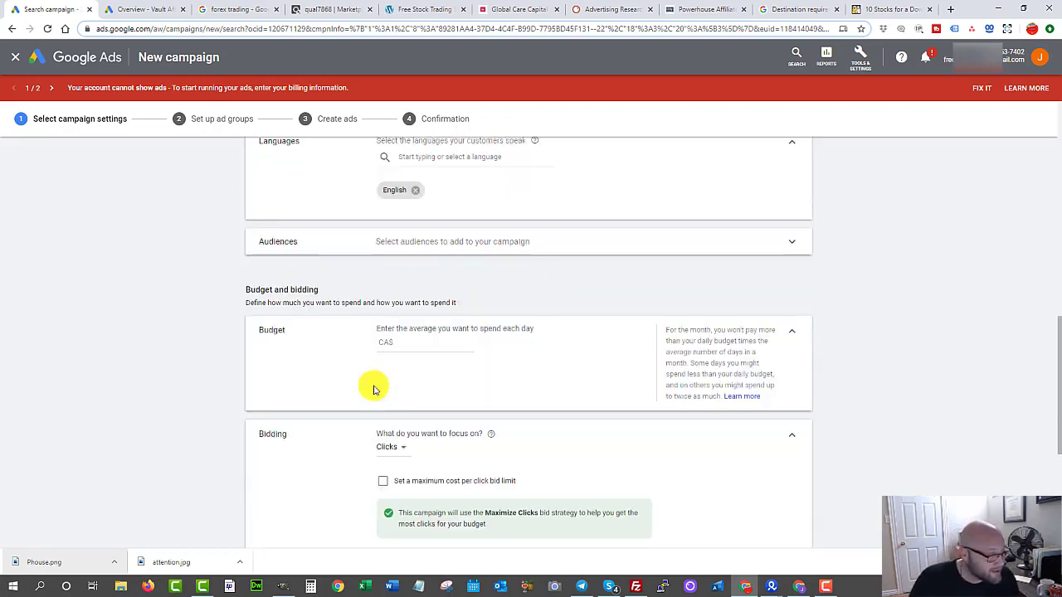
Set the campaign's average daily budget to CA$100.
scroll(390, 370, down, 3)
scroll(403, 331, down, 1)
scroll(402, 331, down, 1)
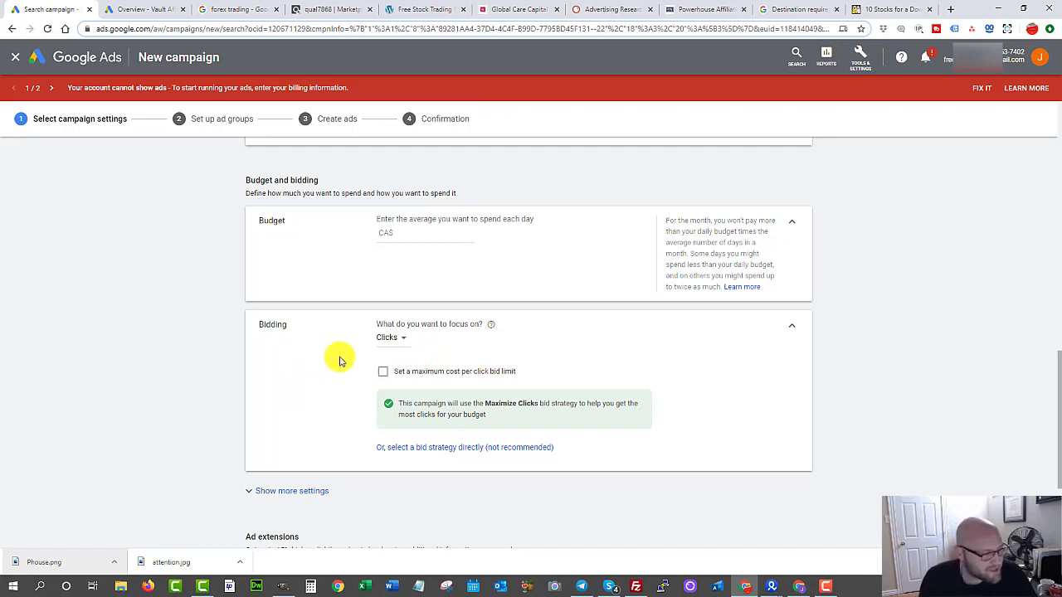
click(415, 232)
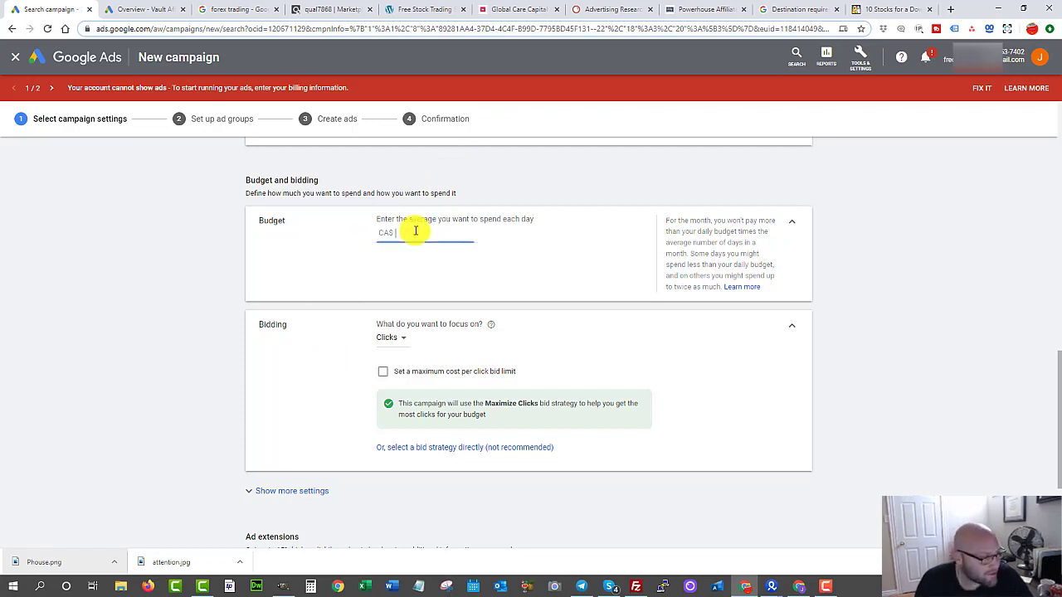
text(100)
key(Tab)
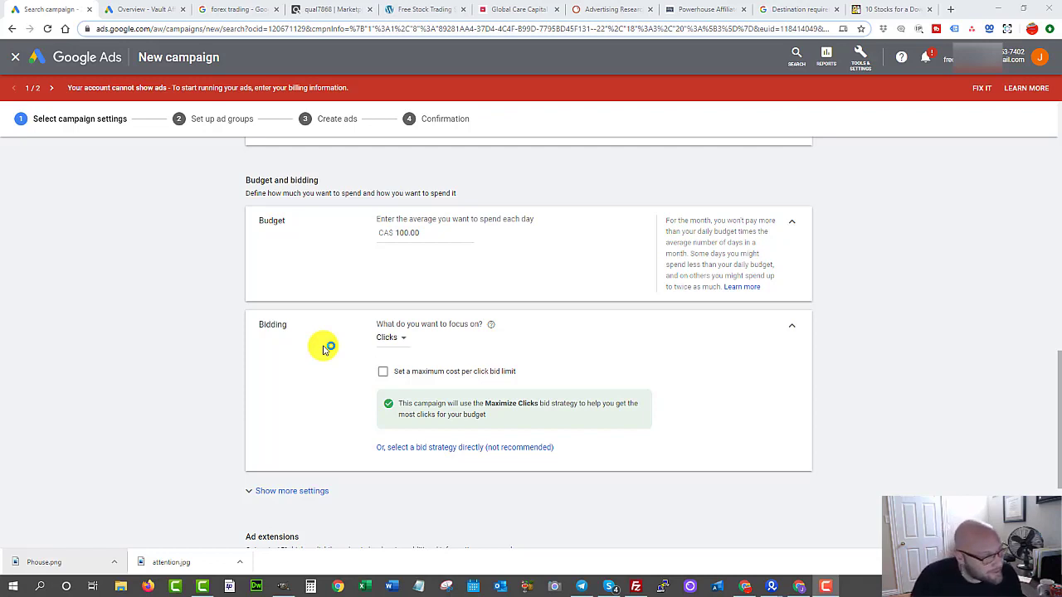
double_click(408, 234)
click(408, 236)
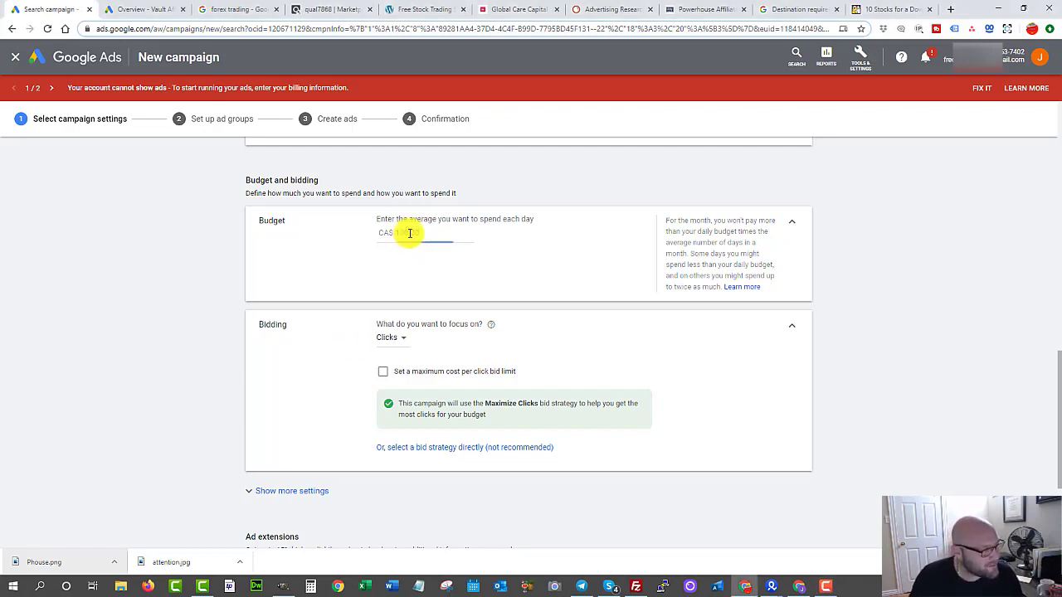
Select the bid strategy directly and set it to Manual CPC.
click(389, 338)
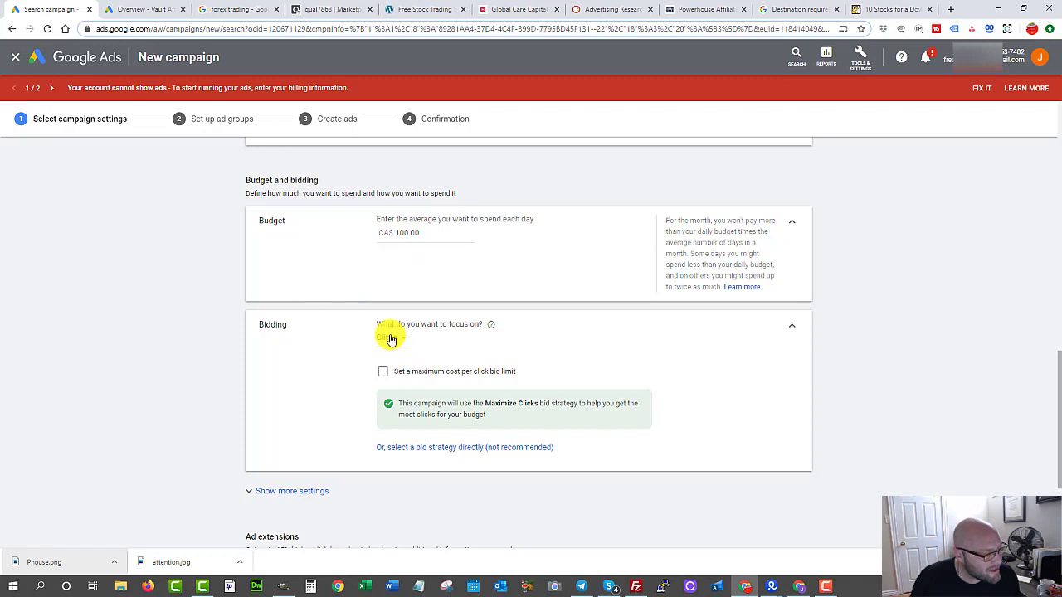
click(346, 373)
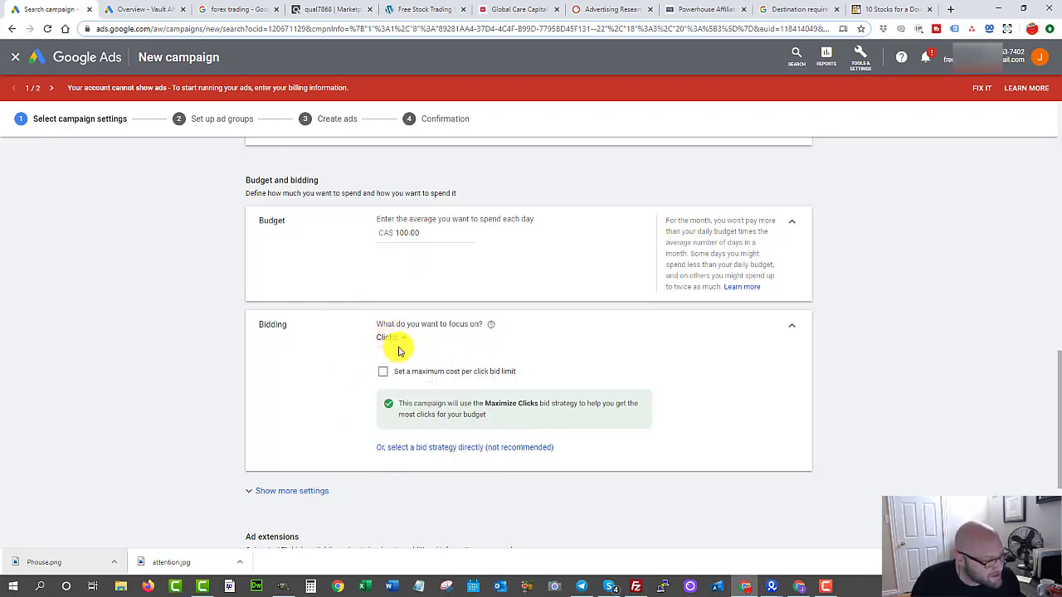
click(405, 449)
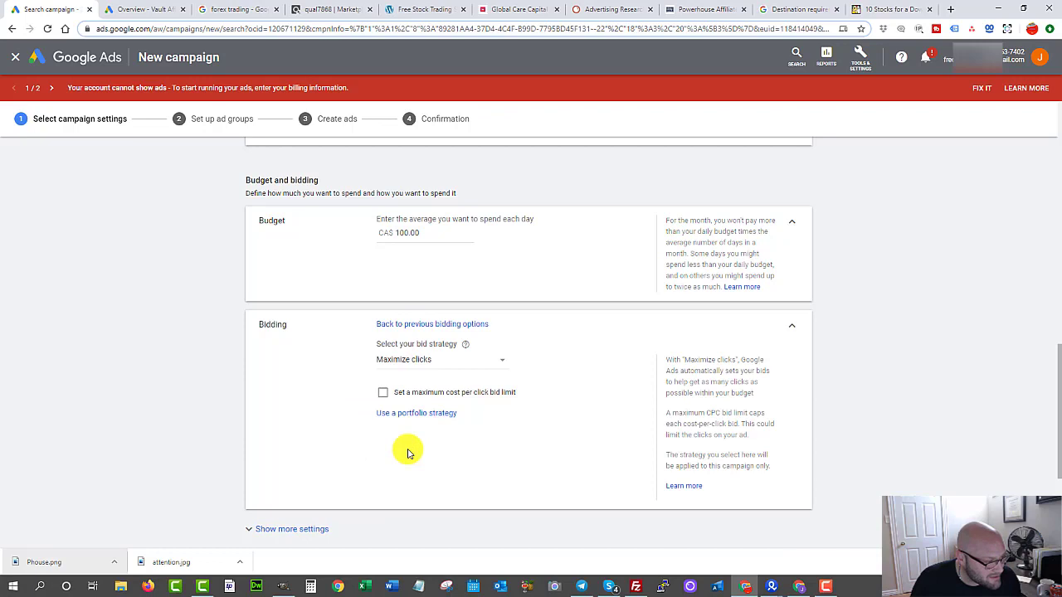
click(387, 359)
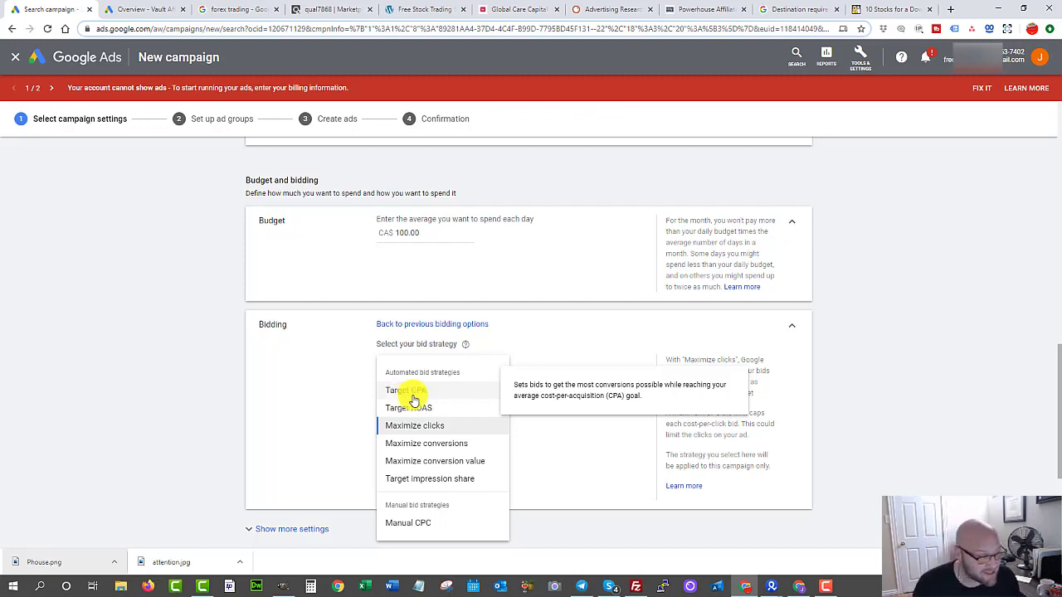
click(405, 523)
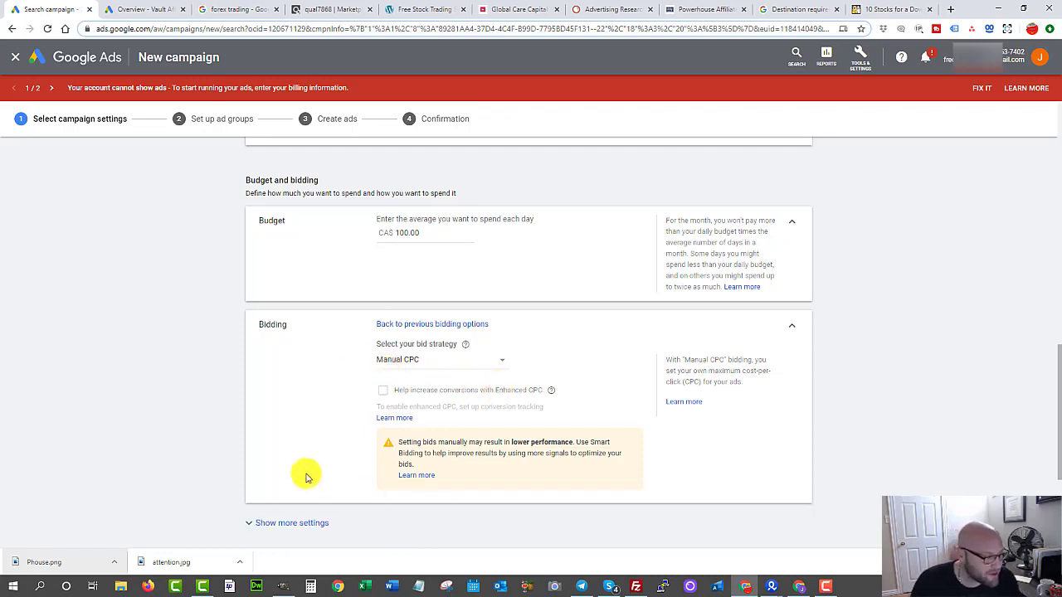
Switch to SEMrush, open the ad copies for fool.ca and highlight "Top Rated Stock" in one ad's description.
scroll(290, 469, down, 3)
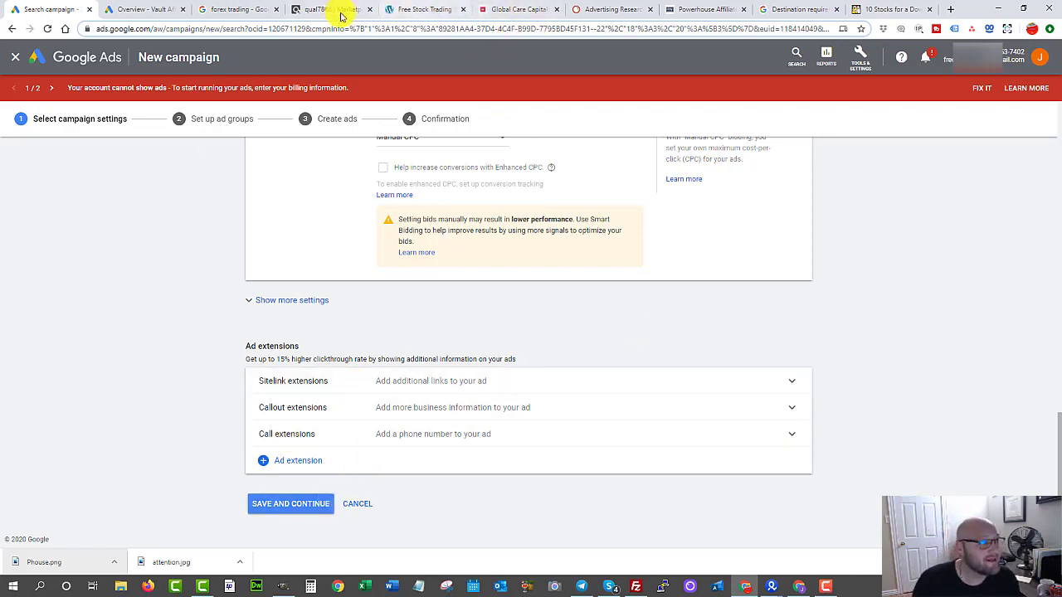
click(618, 9)
scroll(308, 237, up, 3)
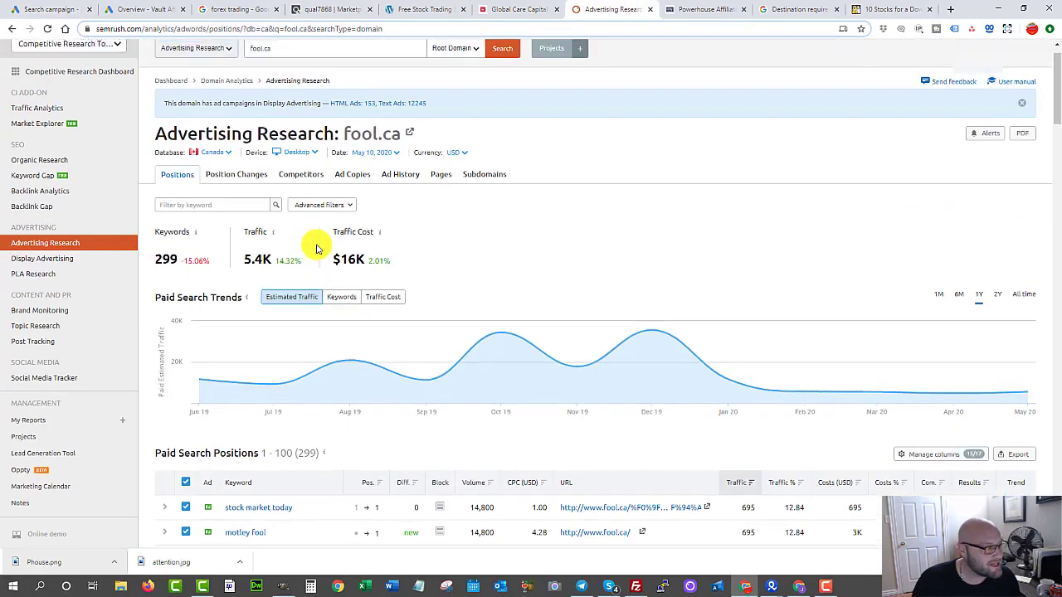
click(356, 206)
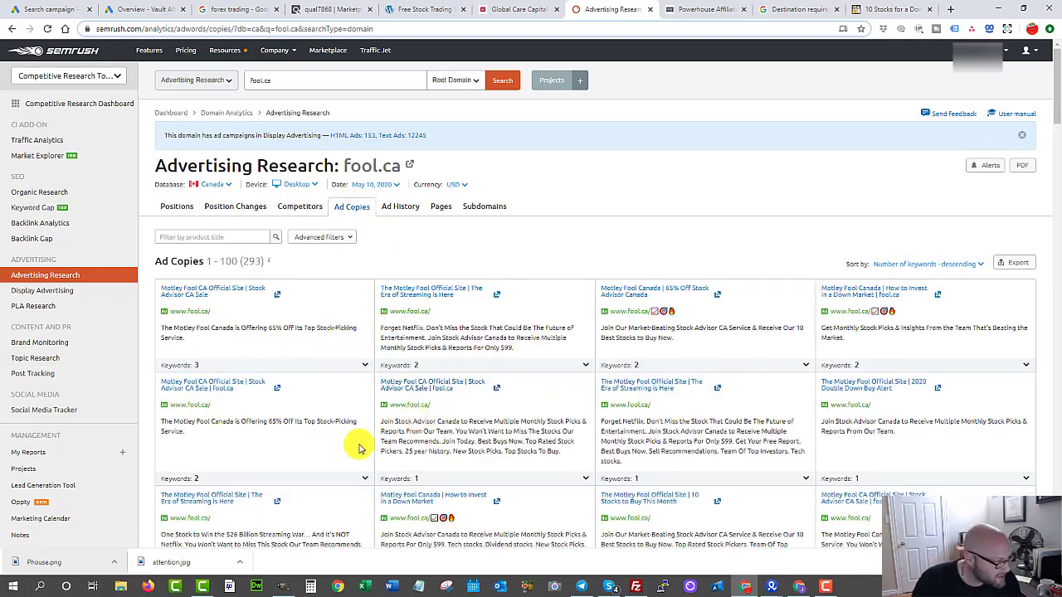
scroll(357, 443, down, 1)
drag(561, 416, 523, 404)
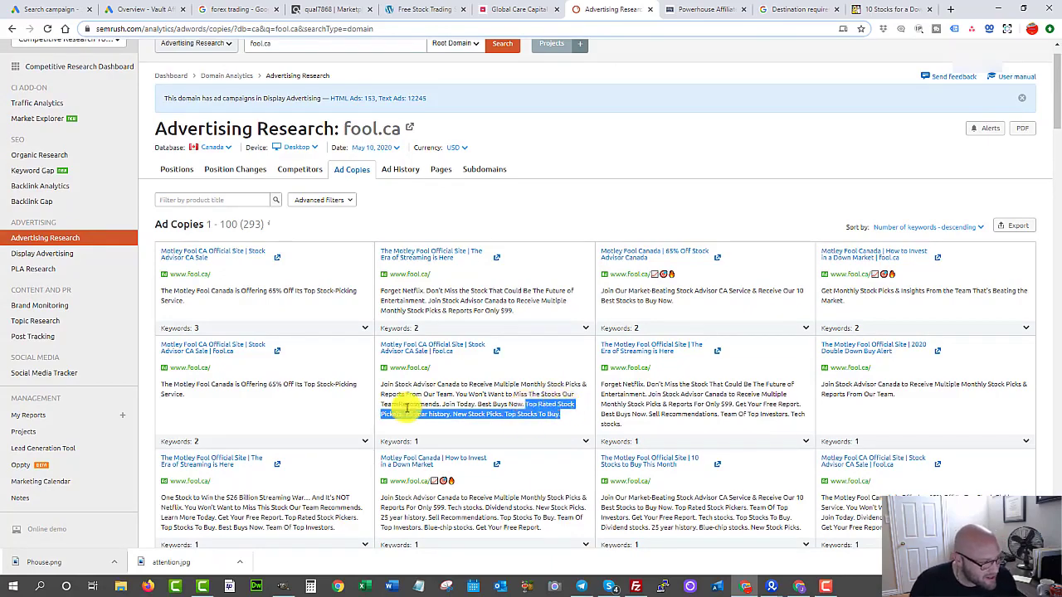
click(526, 409)
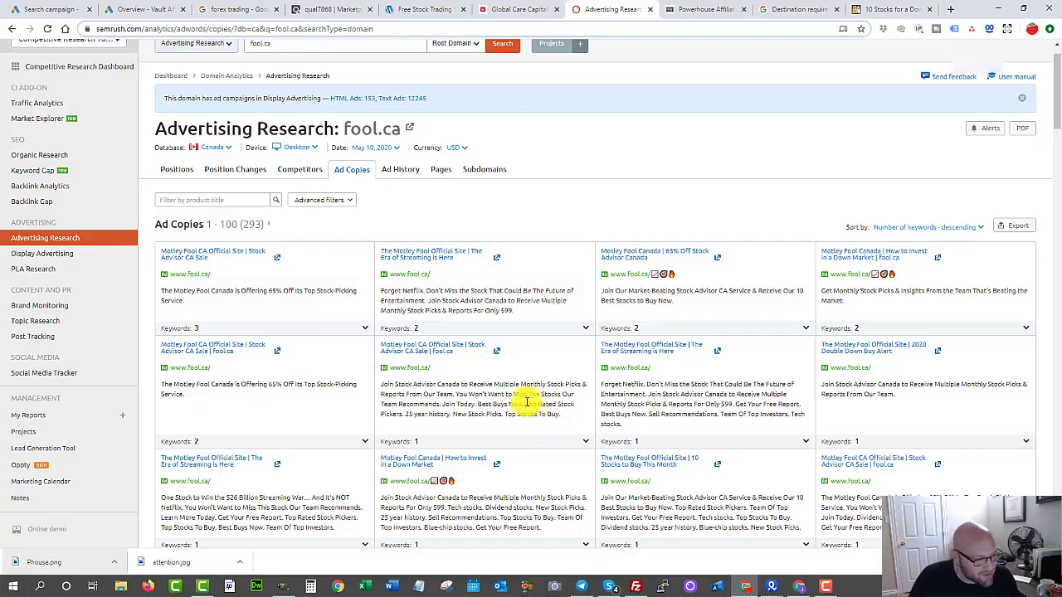
drag(524, 404, 574, 405)
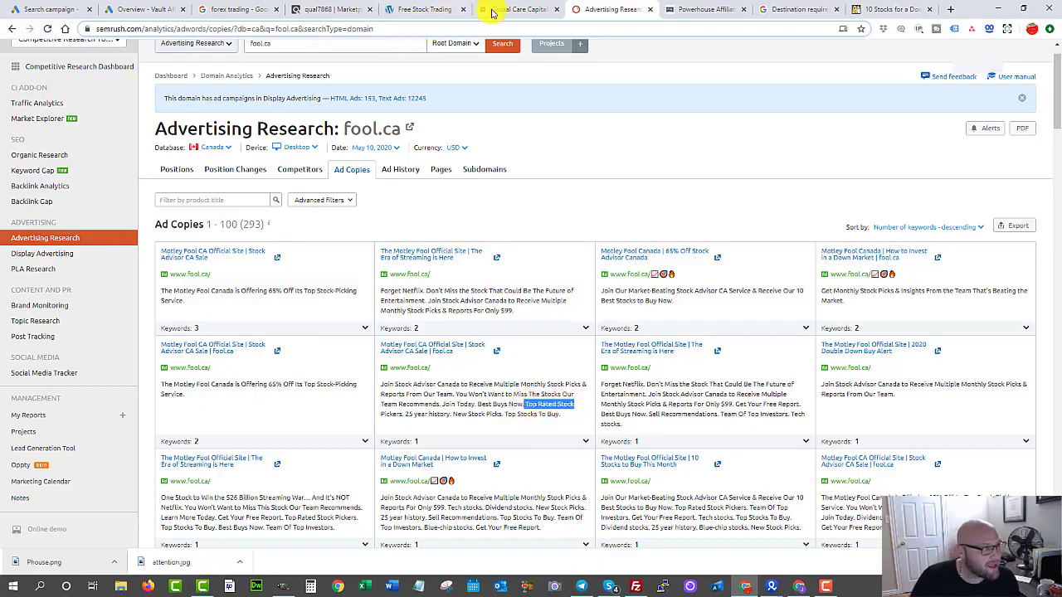
Return to the Google Ads campaign setup, expand the callout extensions and review the bidding, location and language settings.
click(46, 10)
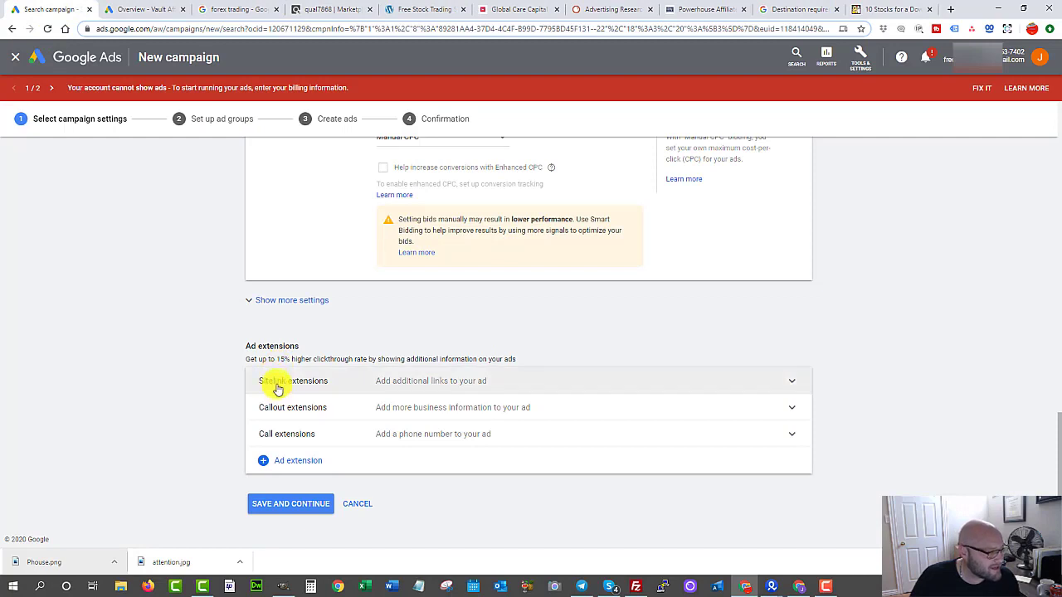
click(280, 409)
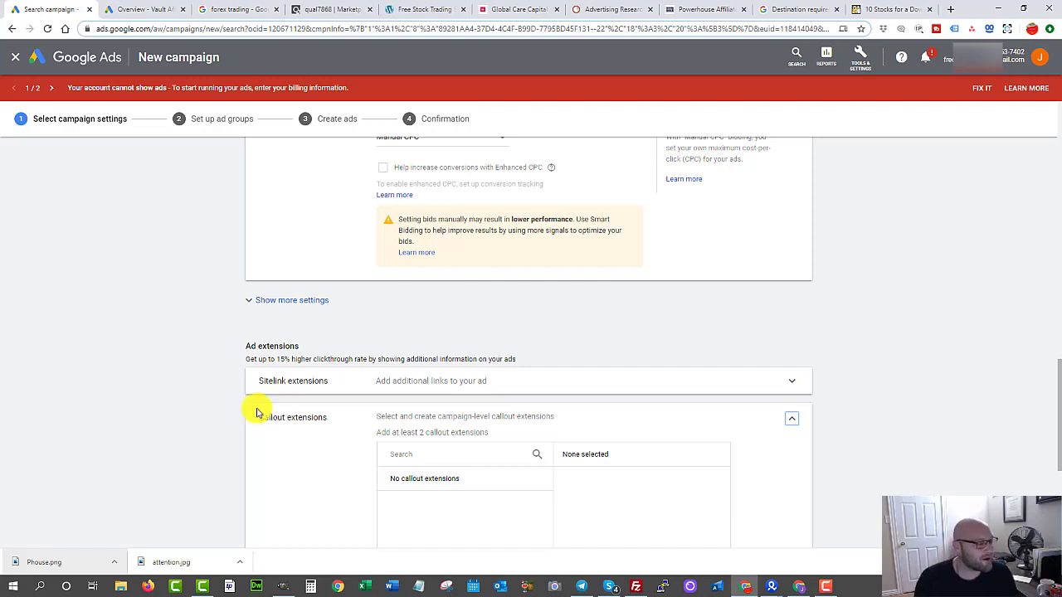
scroll(344, 421, down, 1)
scroll(315, 414, up, 4)
scroll(310, 374, down, 2)
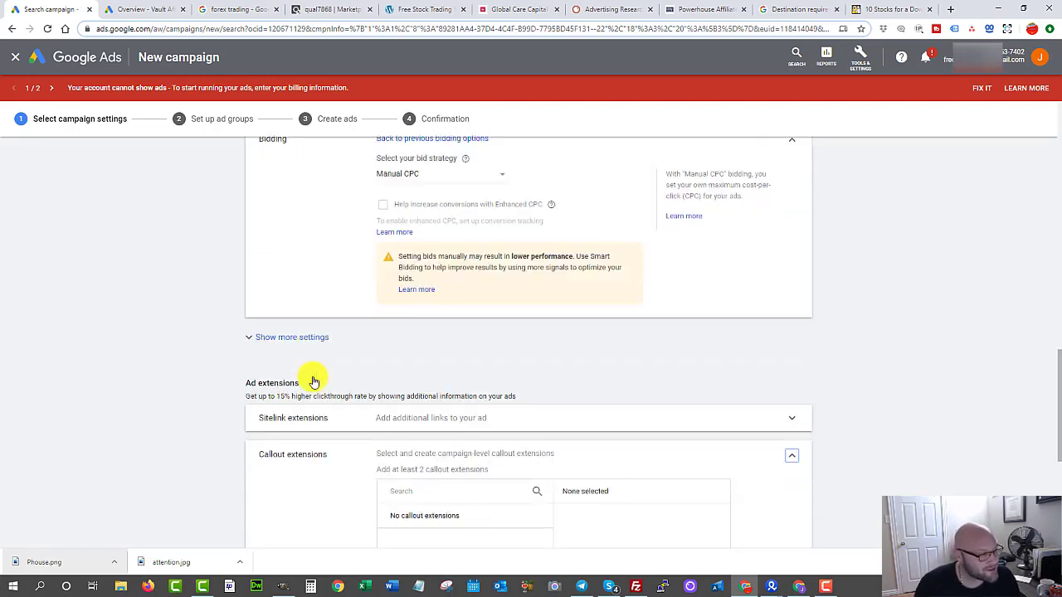
scroll(310, 374, up, 3)
scroll(314, 380, up, 5)
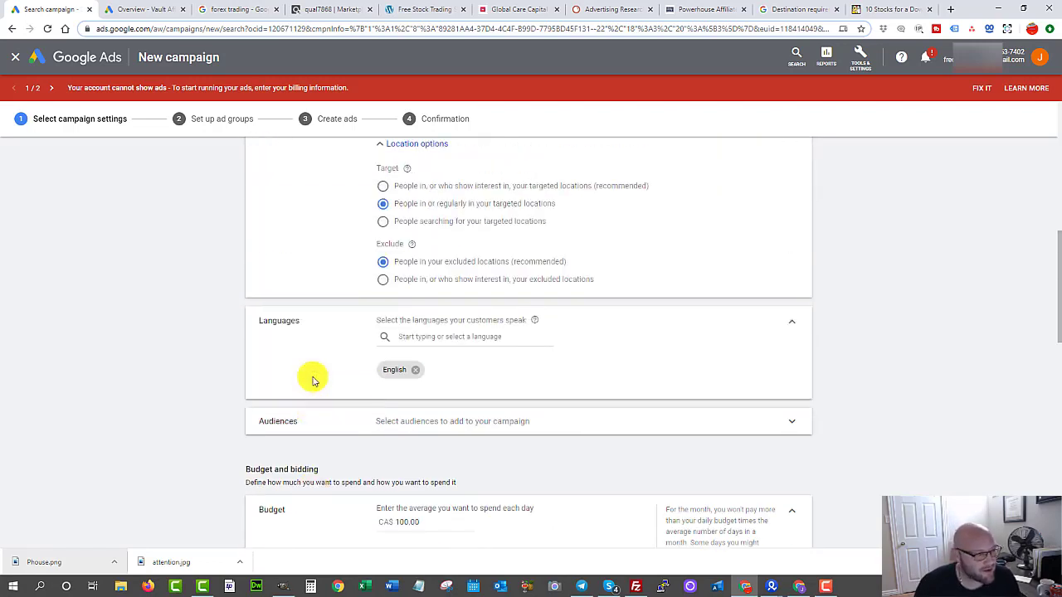
scroll(317, 380, down, 2)
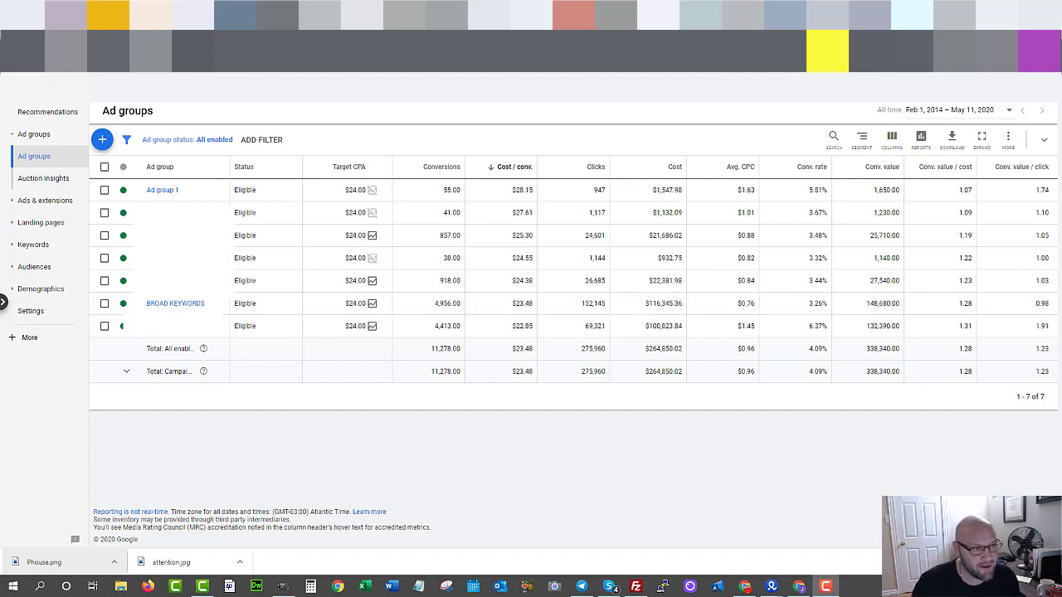
In the existing campaign, check where Conversions is found among the account tools and open the keyword search terms report.
click(827, 50)
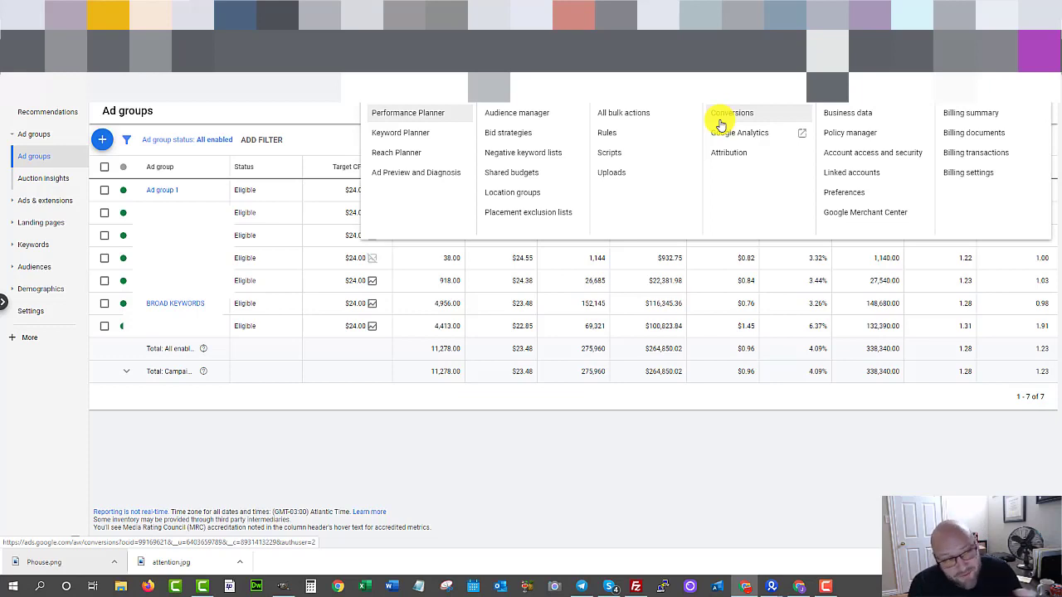
click(477, 452)
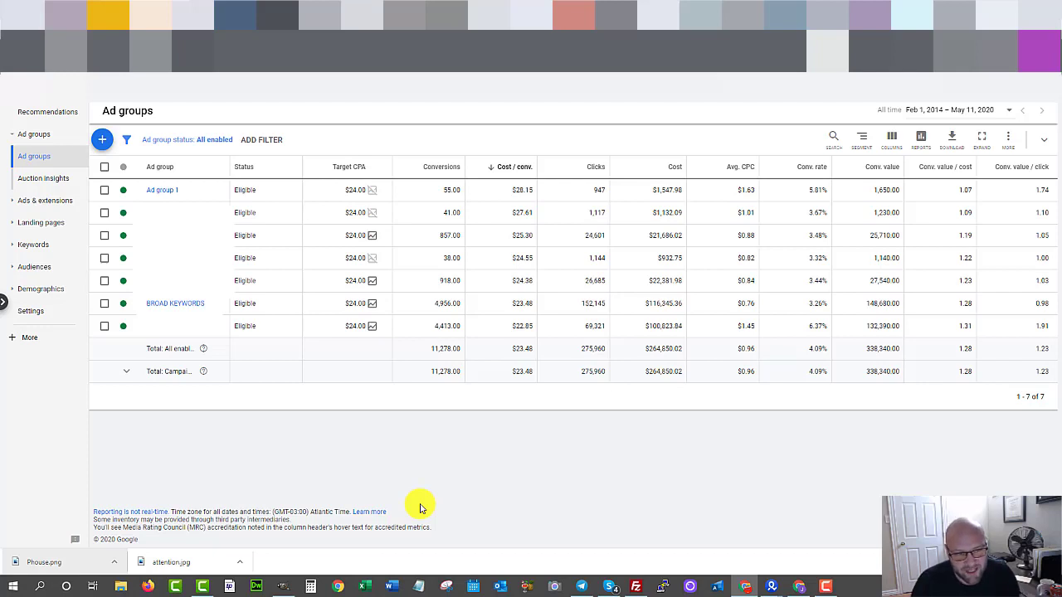
click(12, 241)
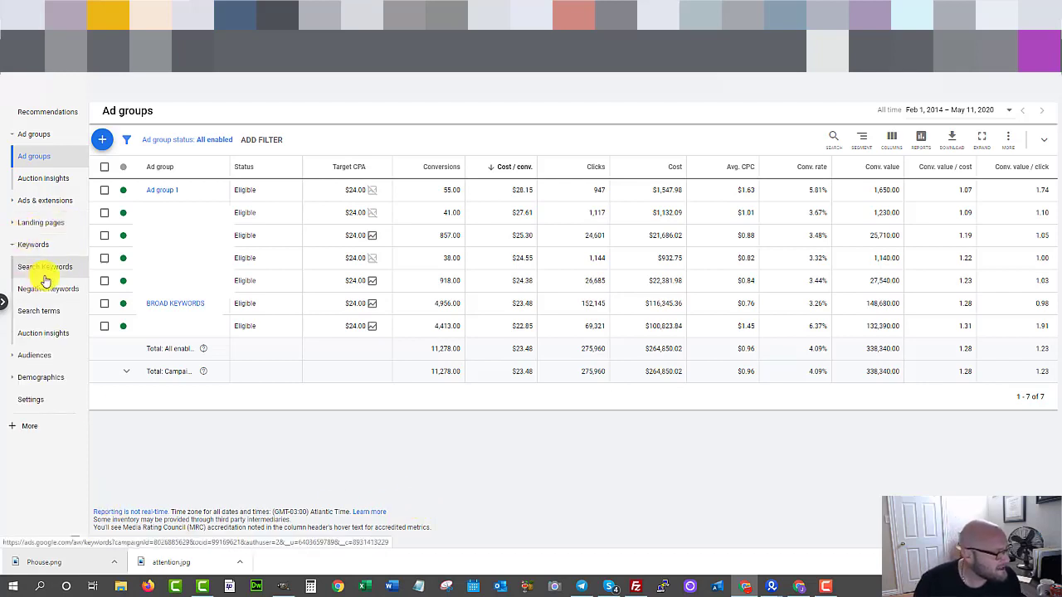
click(31, 311)
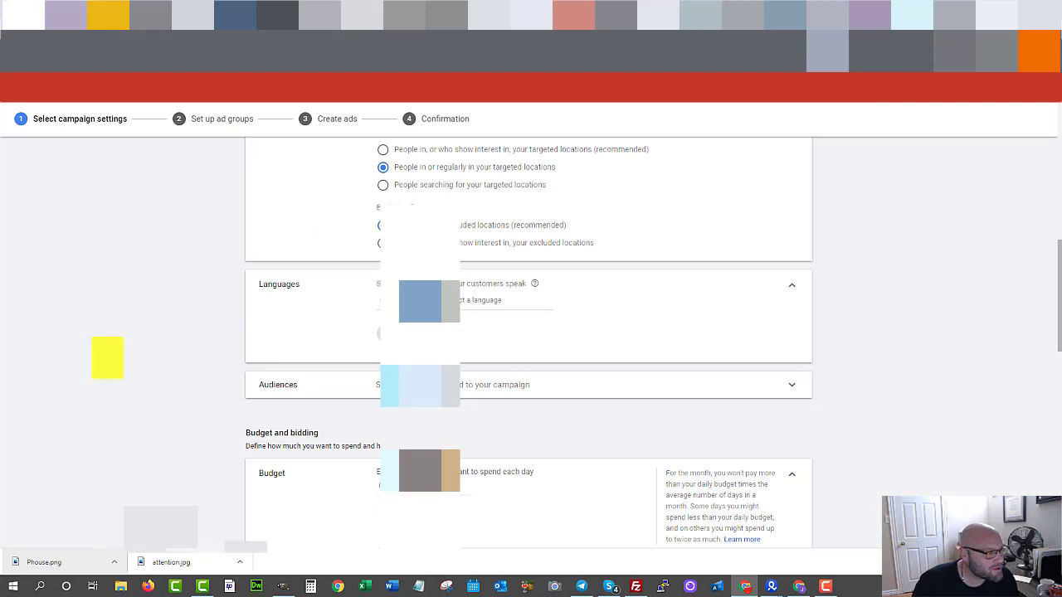
Switch to the Powerhouse Affiliate site and review its packages, highlighting the Free Starter Package and the paid traffic case studies item.
scroll(116, 355, up, 7)
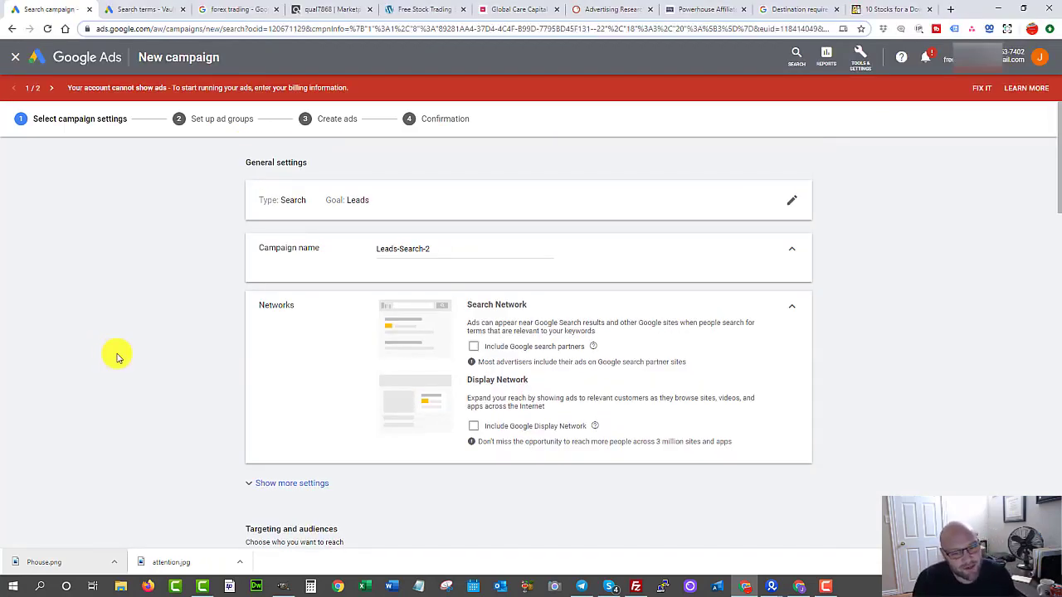
click(689, 9)
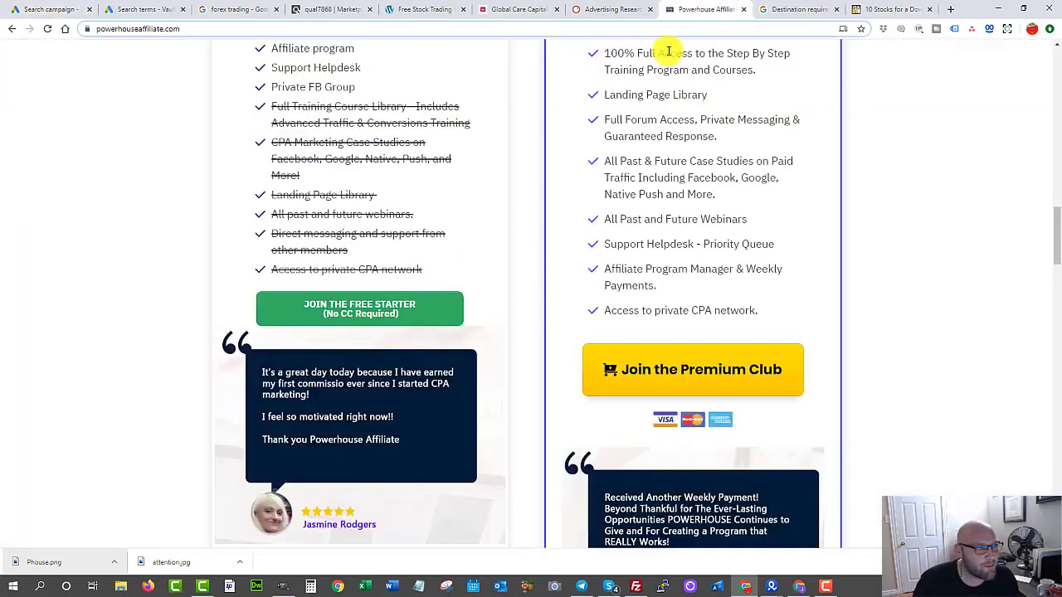
scroll(578, 286, up, 6)
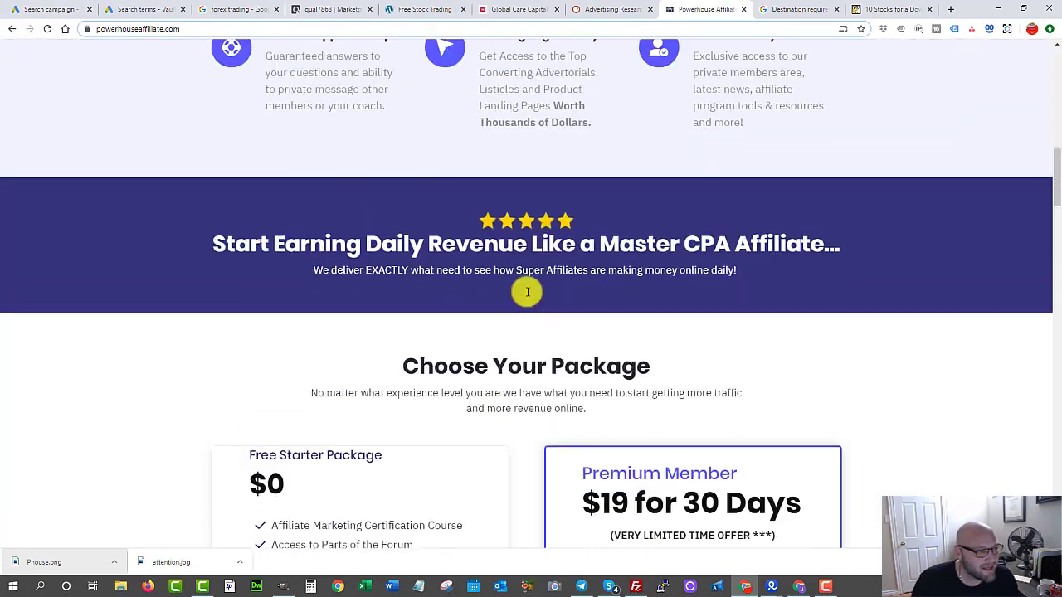
scroll(526, 294, down, 2)
drag(398, 270, 220, 280)
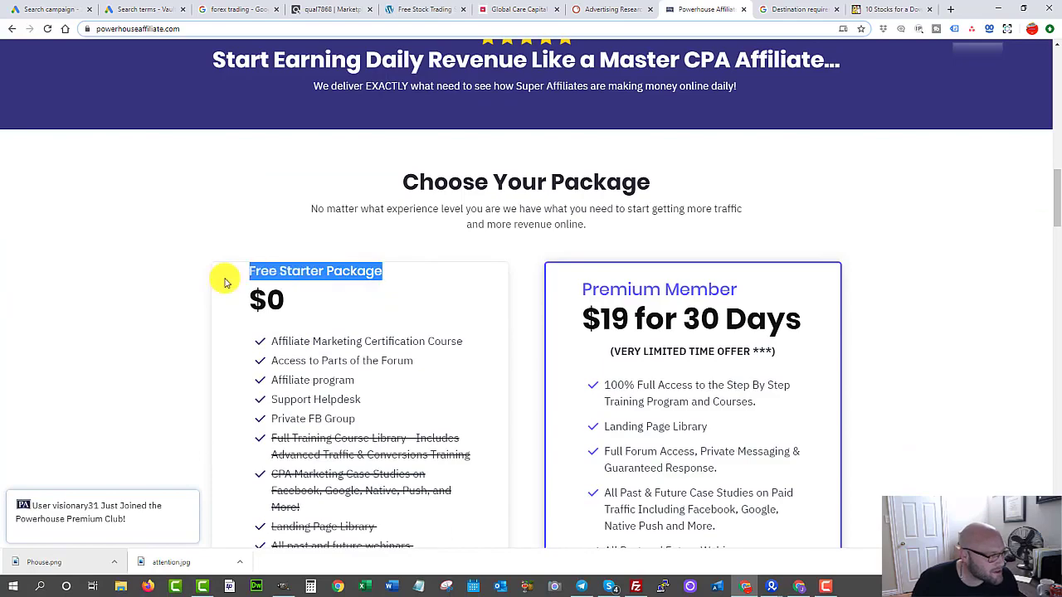
scroll(635, 280, down, 3)
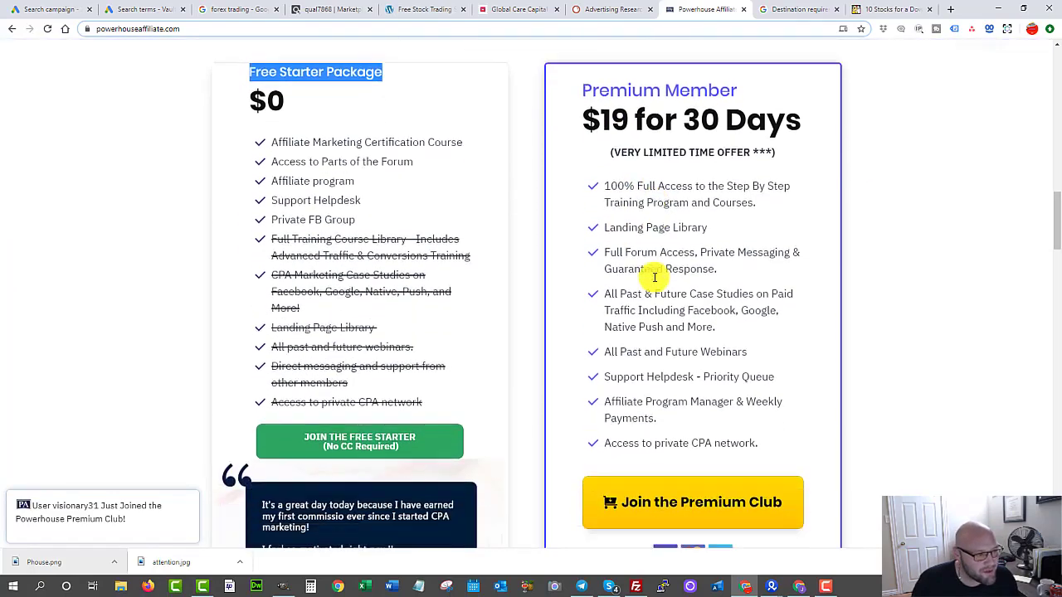
drag(605, 272, 747, 291)
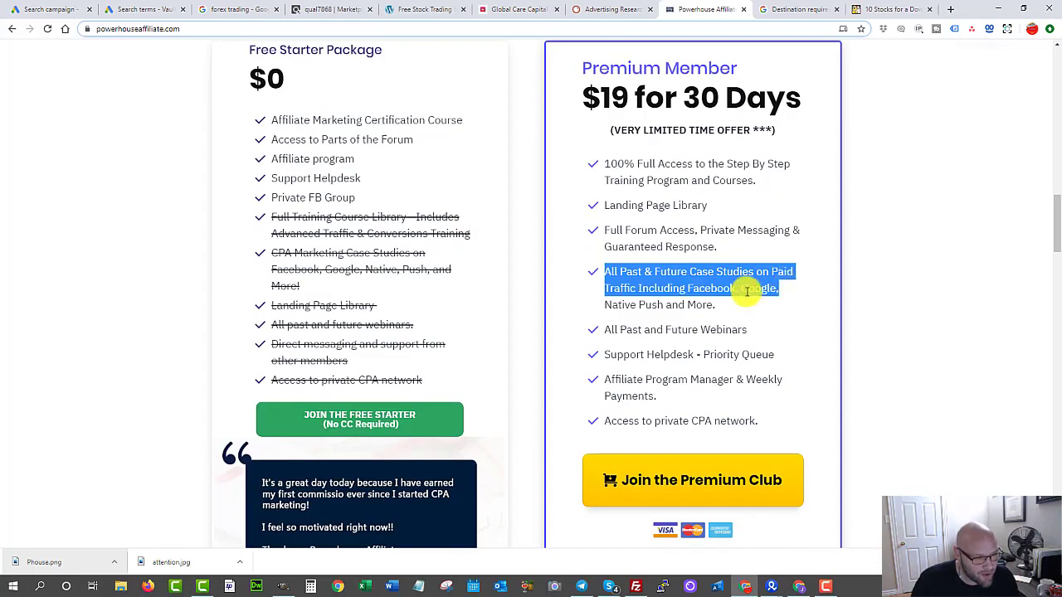
click(704, 294)
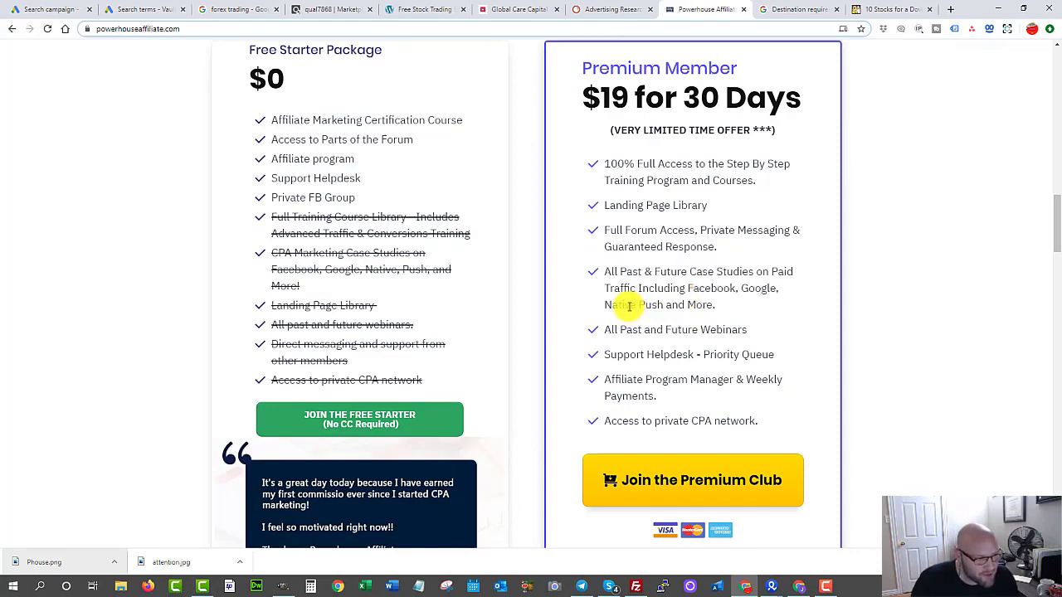
drag(625, 307, 672, 306)
click(672, 306)
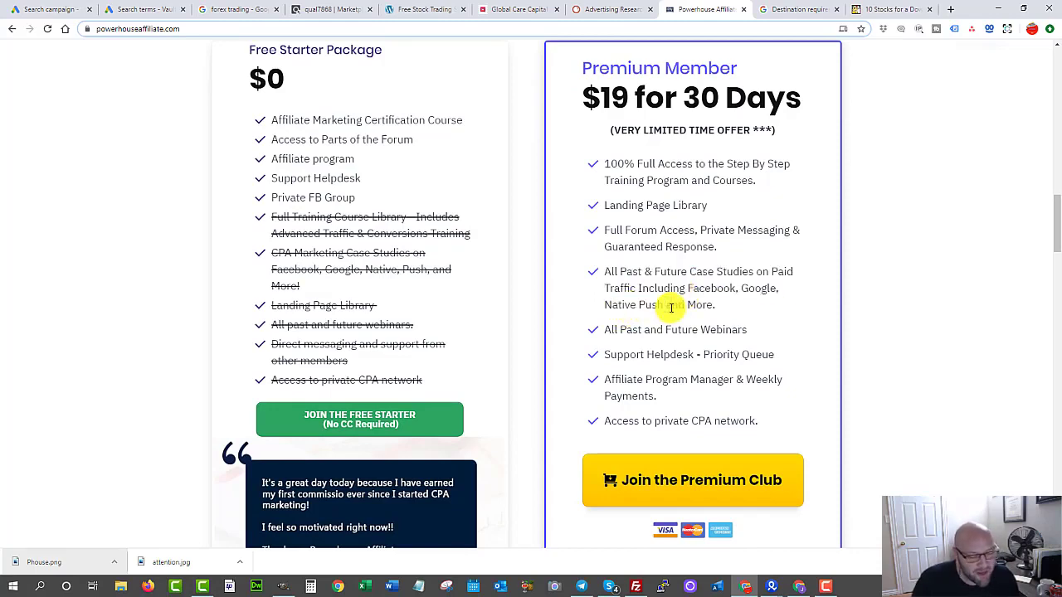